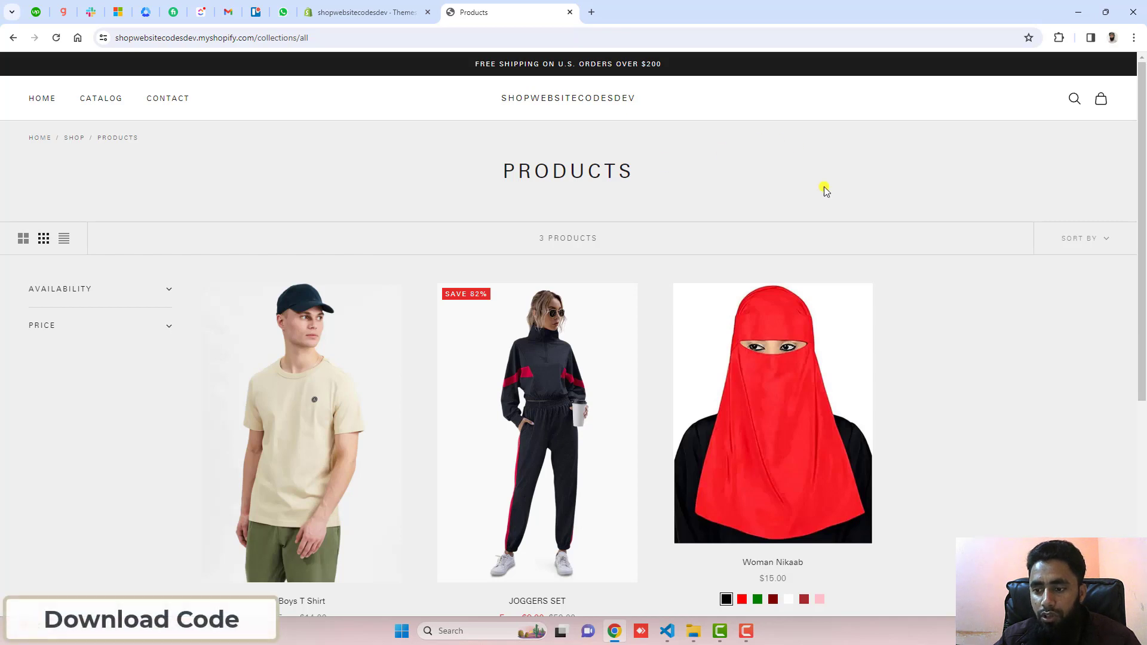
Step: Open document.txt from the downloaded code folder to read the setup steps
{"action": "left_click", "coordinate": [693, 630]}
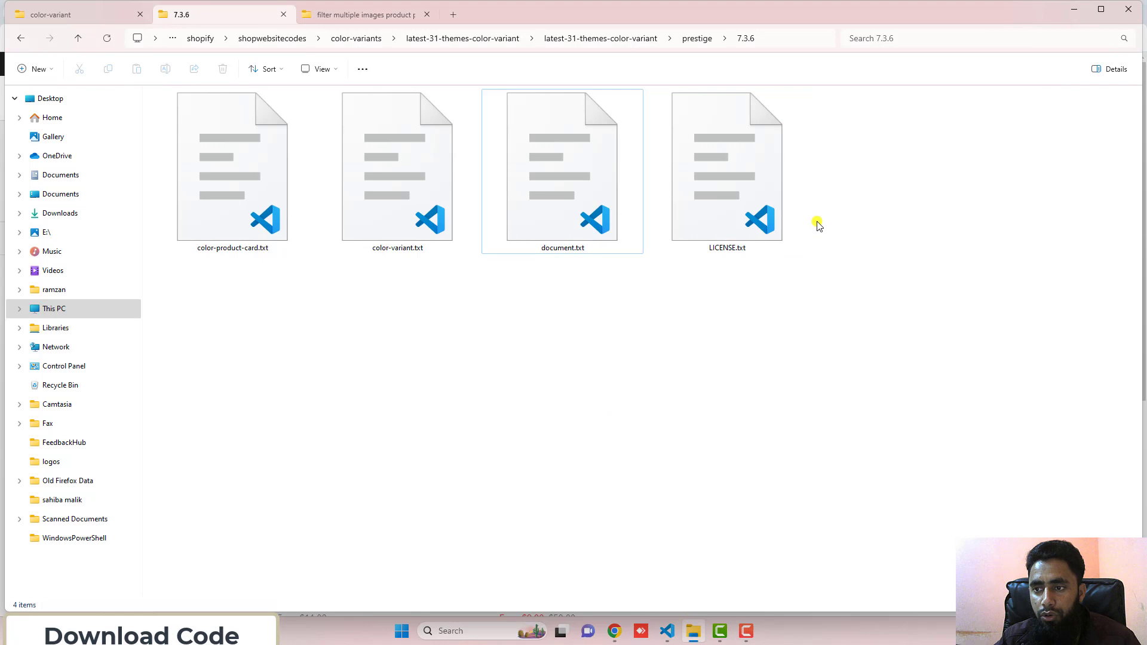
{"action": "left_click", "coordinate": [577, 223]}
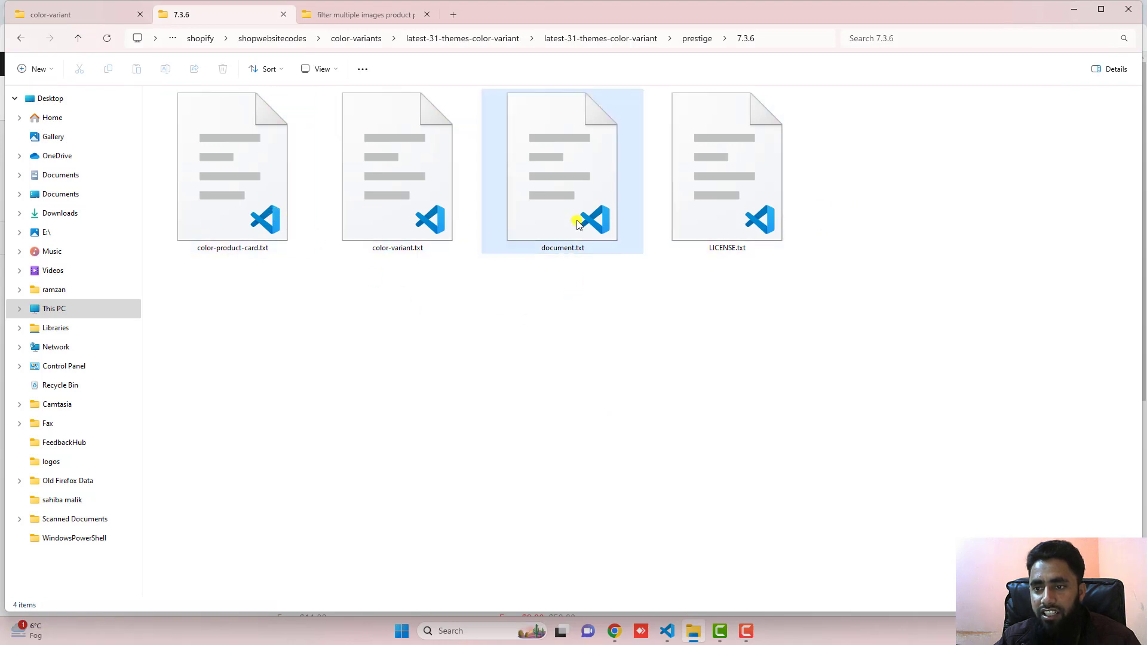
{"action": "double_click", "coordinate": [576, 198]}
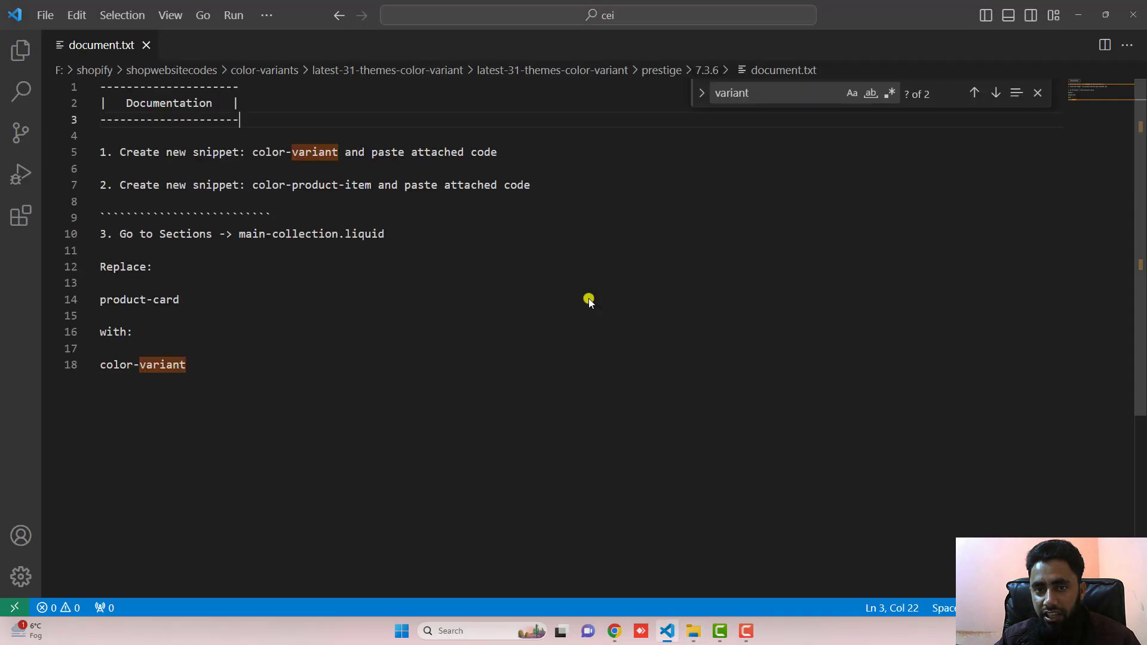
{"action": "left_click", "coordinate": [1037, 92]}
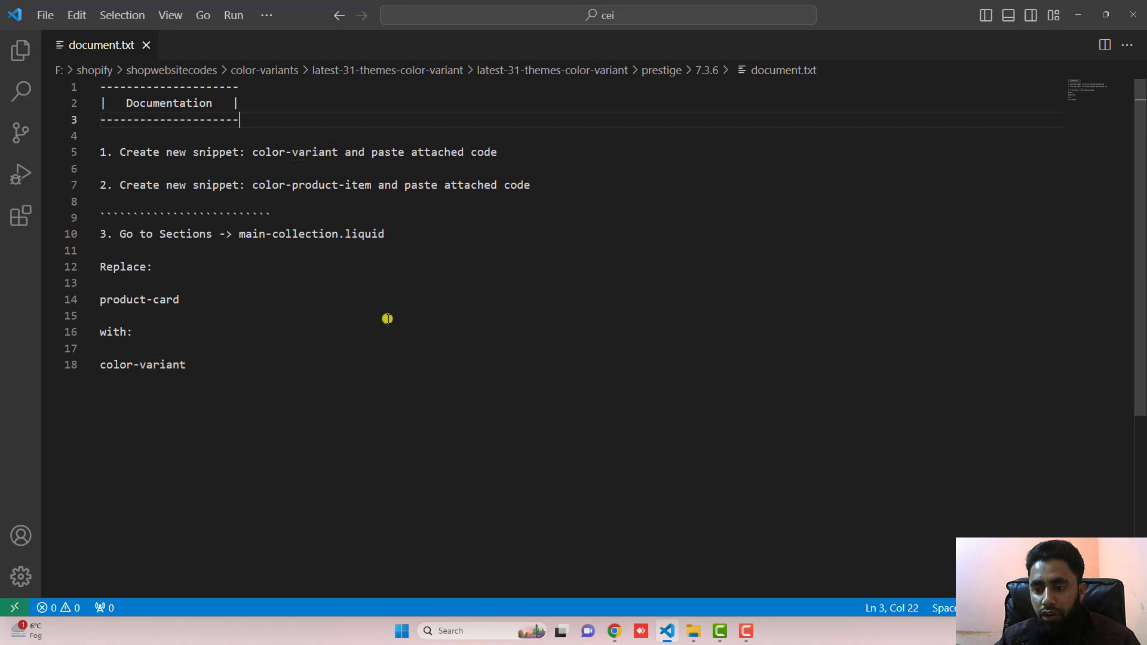
Step: Open the Prestige theme's code editor from Online Store > Themes
{"action": "left_click", "coordinate": [613, 631]}
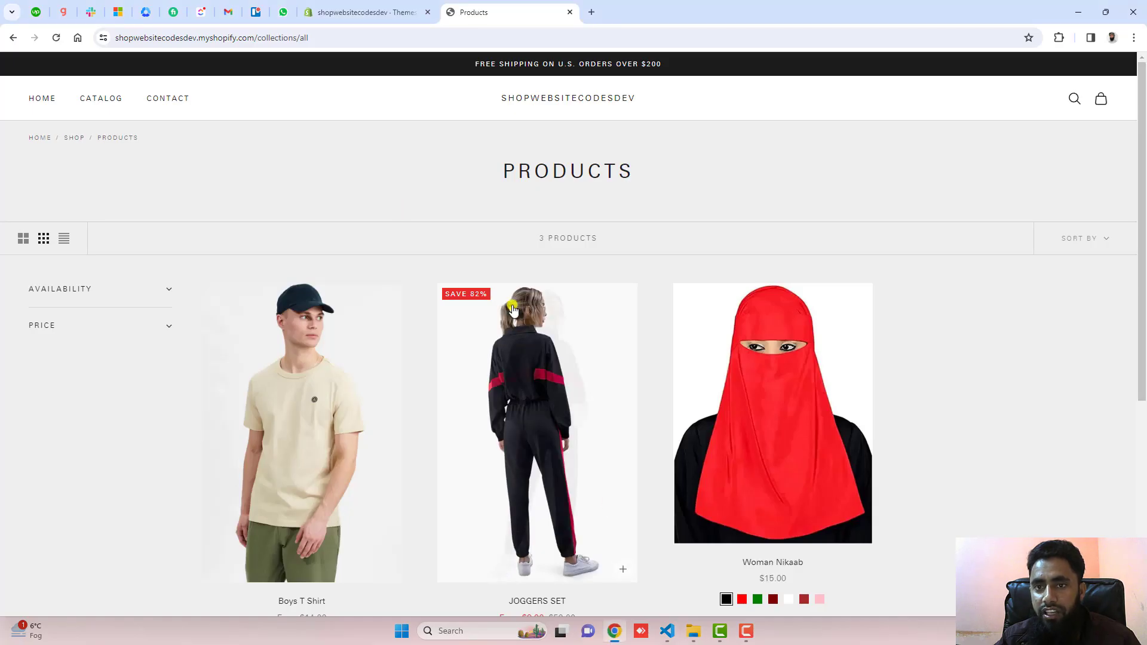
{"action": "left_click", "coordinate": [371, 9]}
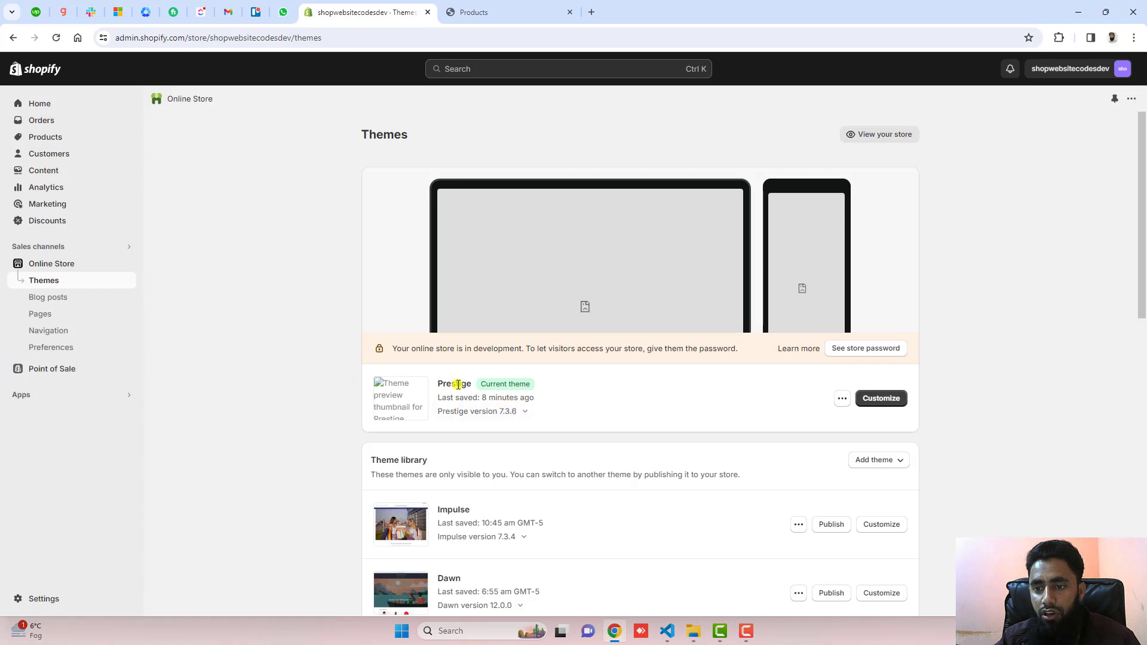
{"action": "left_click", "coordinate": [841, 398]}
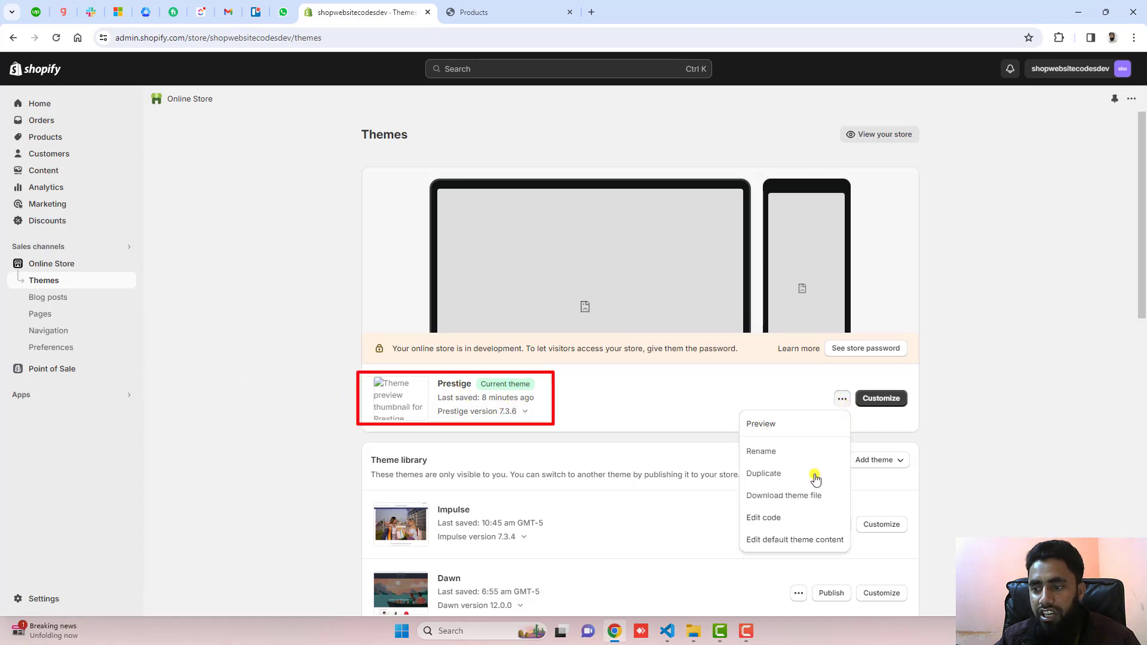
{"action": "left_click", "coordinate": [762, 518]}
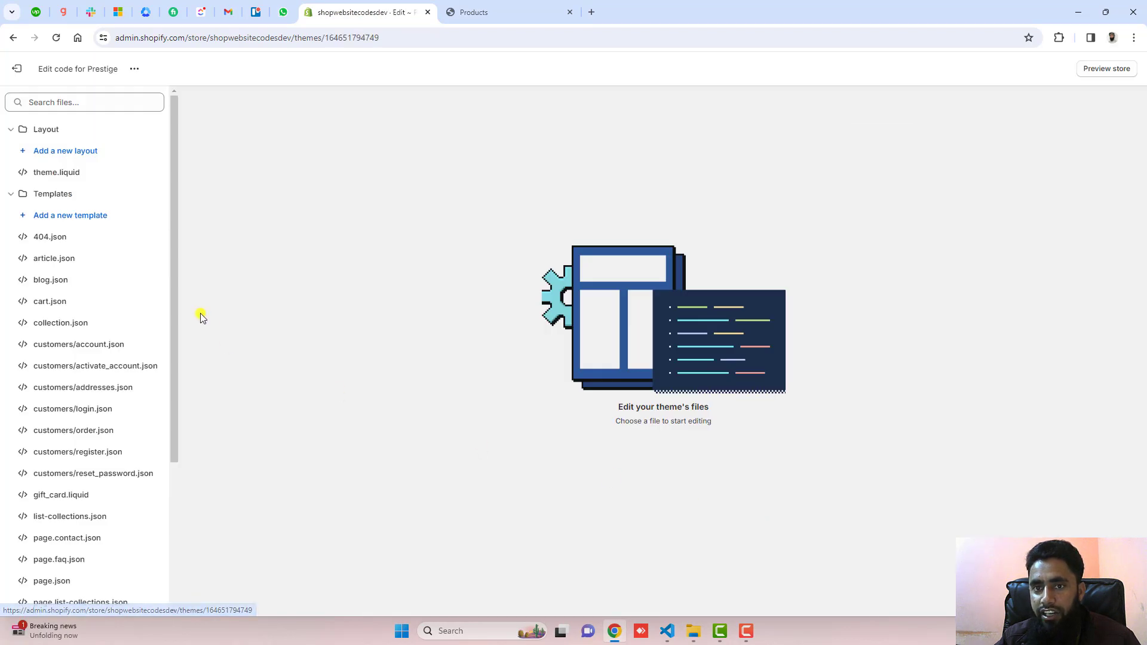
Step: Collapse the Layout and Templates folders and copy 'color-variant' from the notes
{"action": "left_click", "coordinate": [42, 130]}
{"action": "left_click", "coordinate": [60, 151]}
{"action": "key", "text": "alt+Tab"}
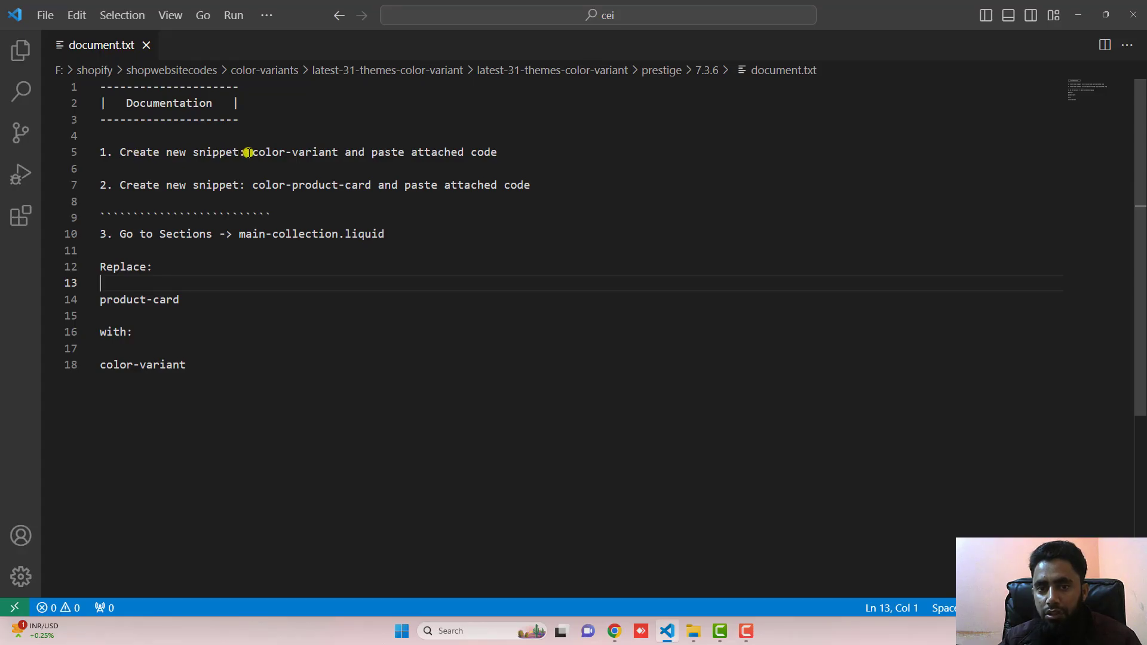
{"action": "left_click_drag", "start_coordinate": [251, 153], "coordinate": [337, 152]}
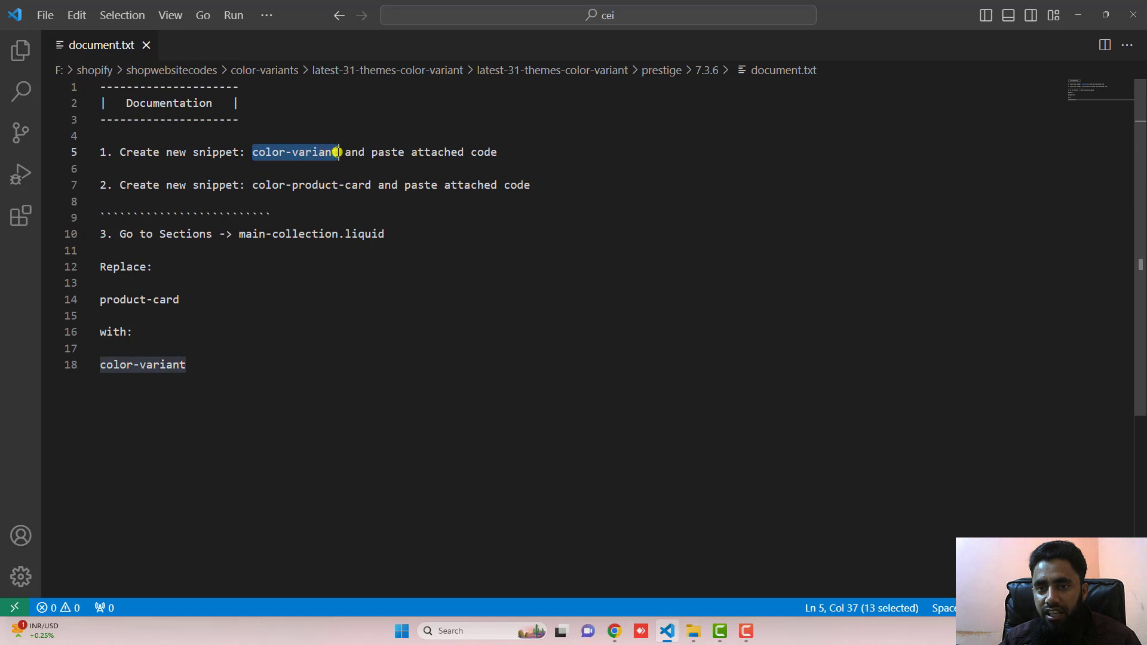
{"action": "key", "text": "ctrl+c"}
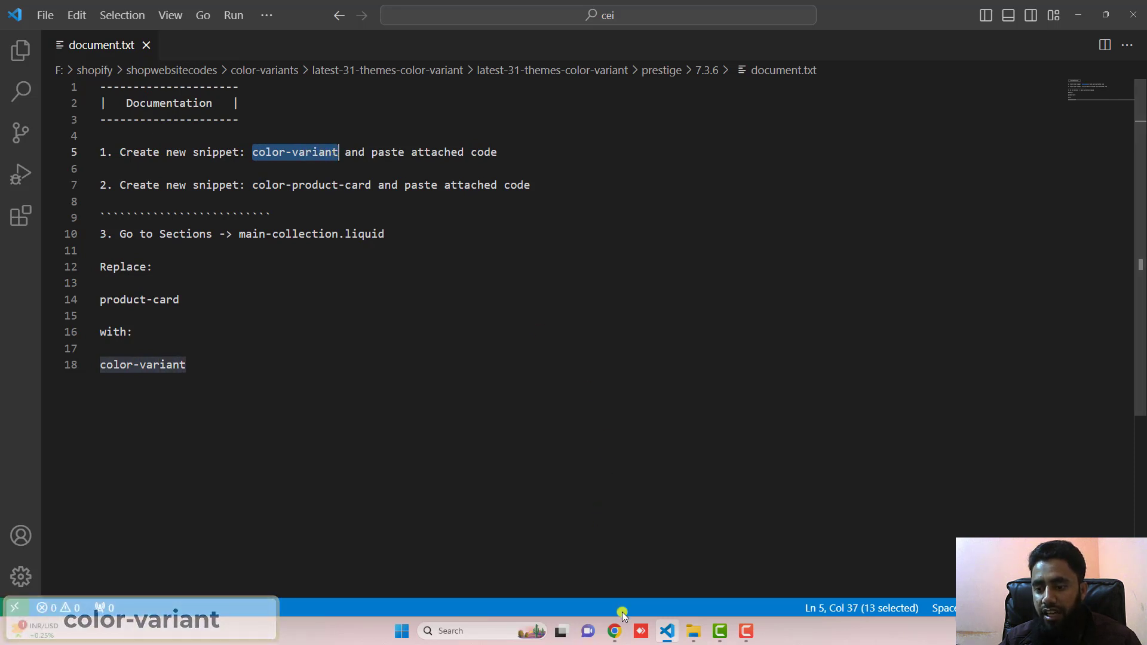
Step: Add a new snippet named color-variant under Snippets
{"action": "left_click", "coordinate": [615, 629]}
{"action": "left_click", "coordinate": [54, 194]}
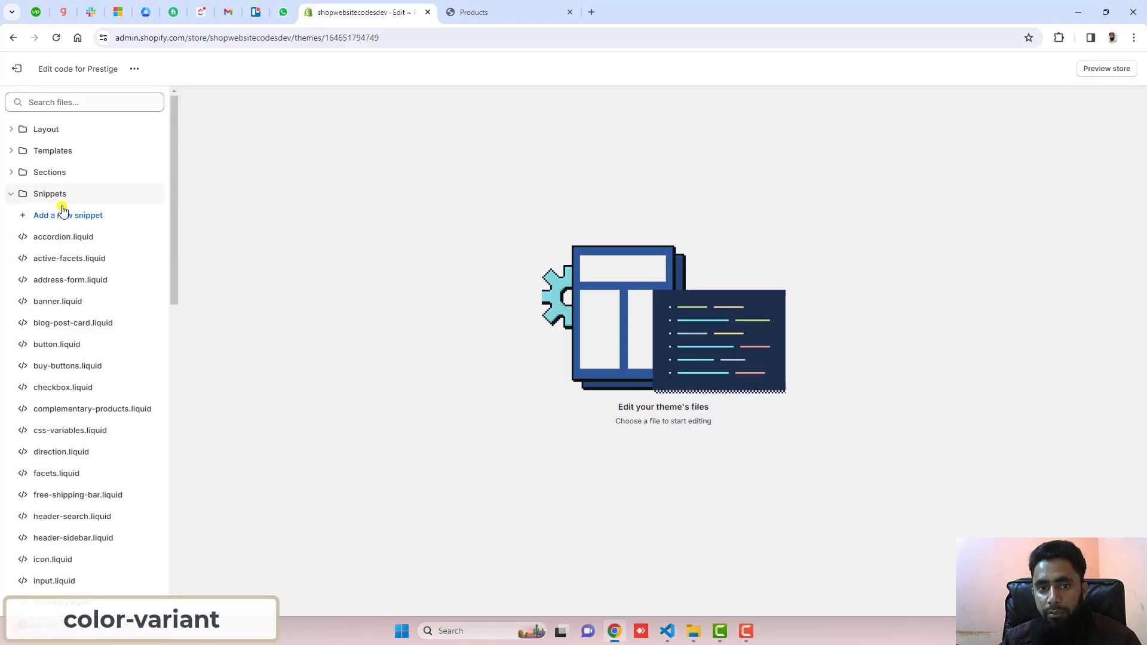
{"action": "left_click", "coordinate": [63, 215]}
{"action": "left_click", "coordinate": [465, 336]}
{"action": "key", "text": "ctrl+v"}
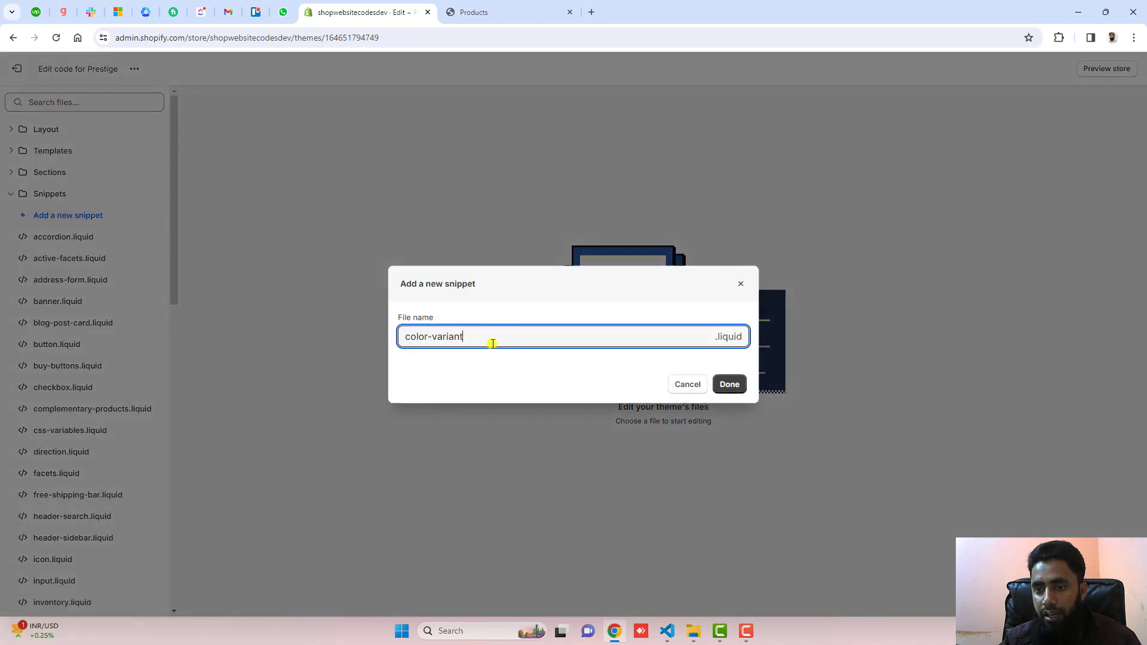
{"action": "left_click", "coordinate": [727, 385]}
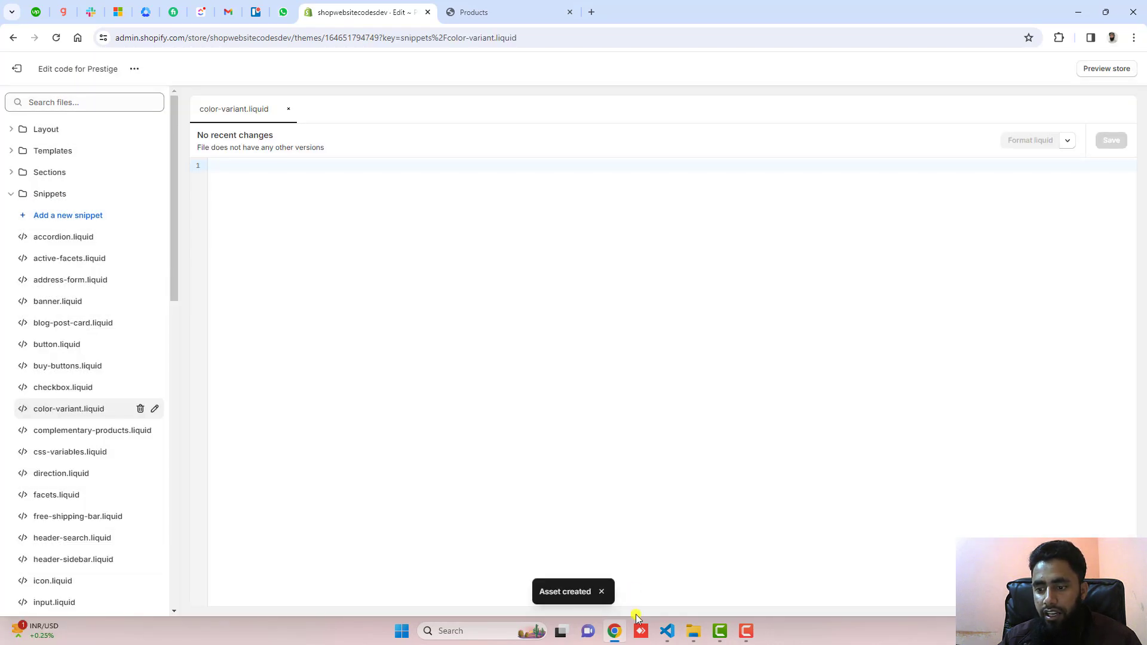
Step: Copy 'color-product-card' from the notes and add it as a new snippet
{"action": "left_click", "coordinate": [666, 630]}
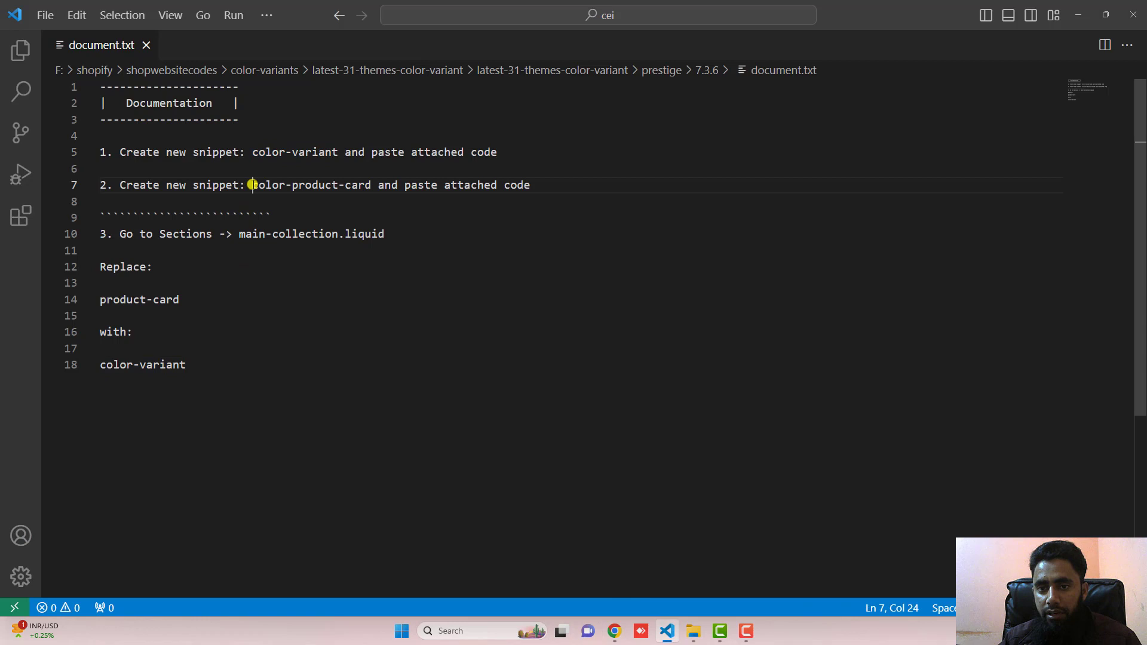
{"action": "left_click_drag", "start_coordinate": [252, 185], "coordinate": [371, 184]}
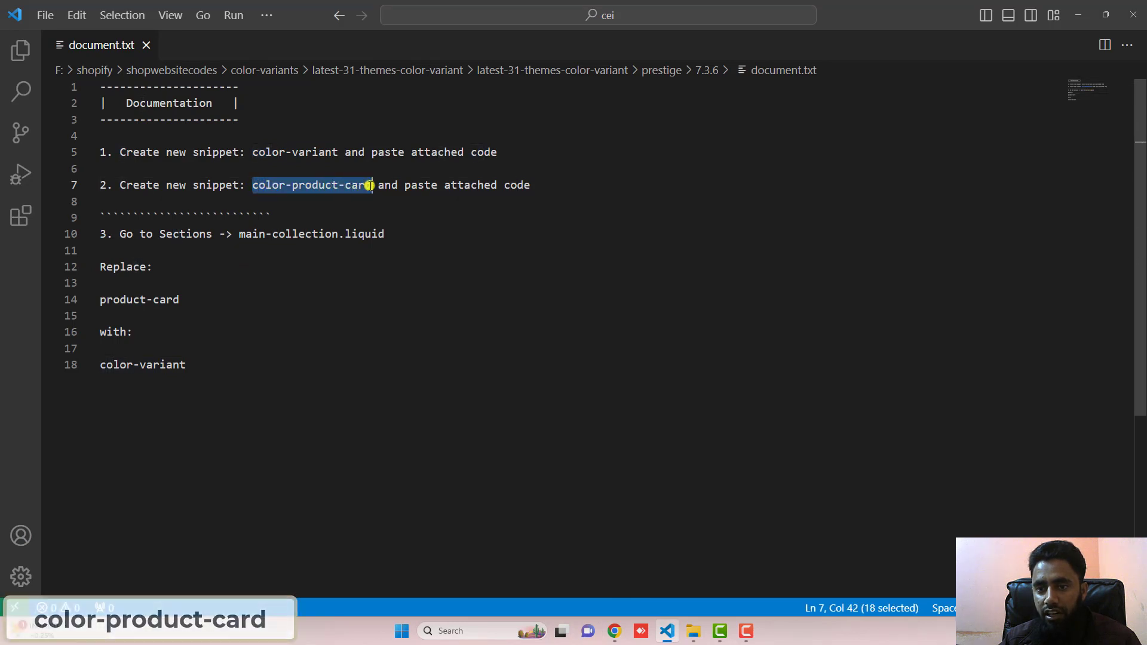
{"action": "left_click", "coordinate": [609, 633]}
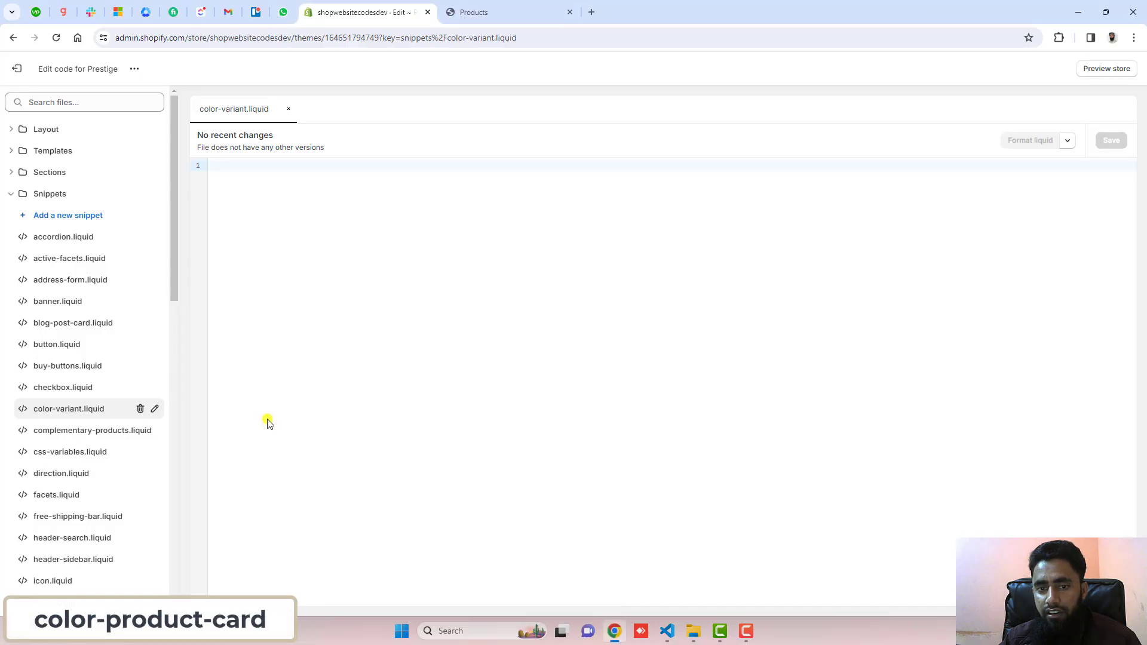
{"action": "left_click", "coordinate": [57, 215]}
{"action": "left_click", "coordinate": [528, 337]}
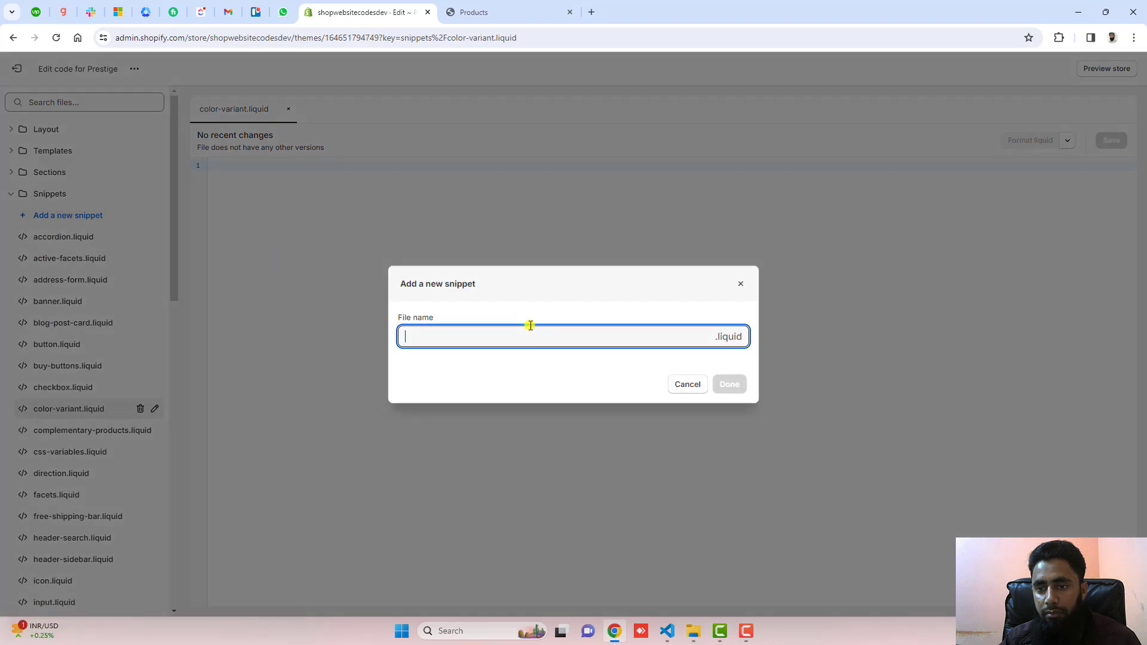
{"action": "key", "text": "ctrl+v"}
{"action": "left_click", "coordinate": [730, 383]}
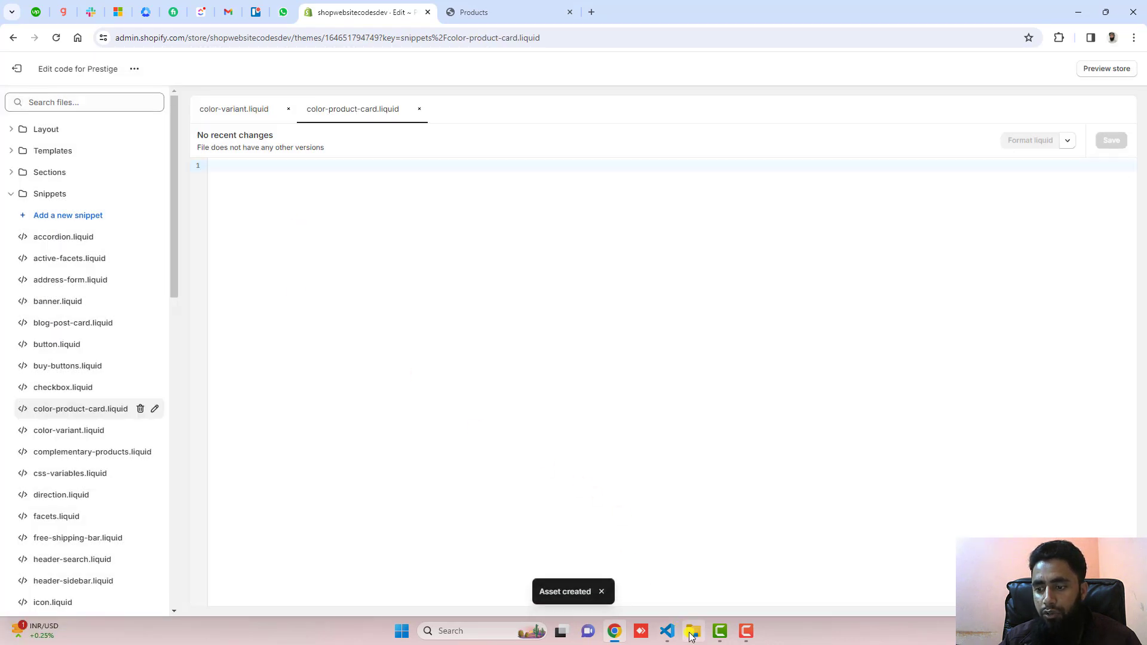
{"action": "left_click", "coordinate": [692, 631]}
Step: Copy all the code from the color-variant file in VS Code
{"action": "left_click", "coordinate": [384, 194]}
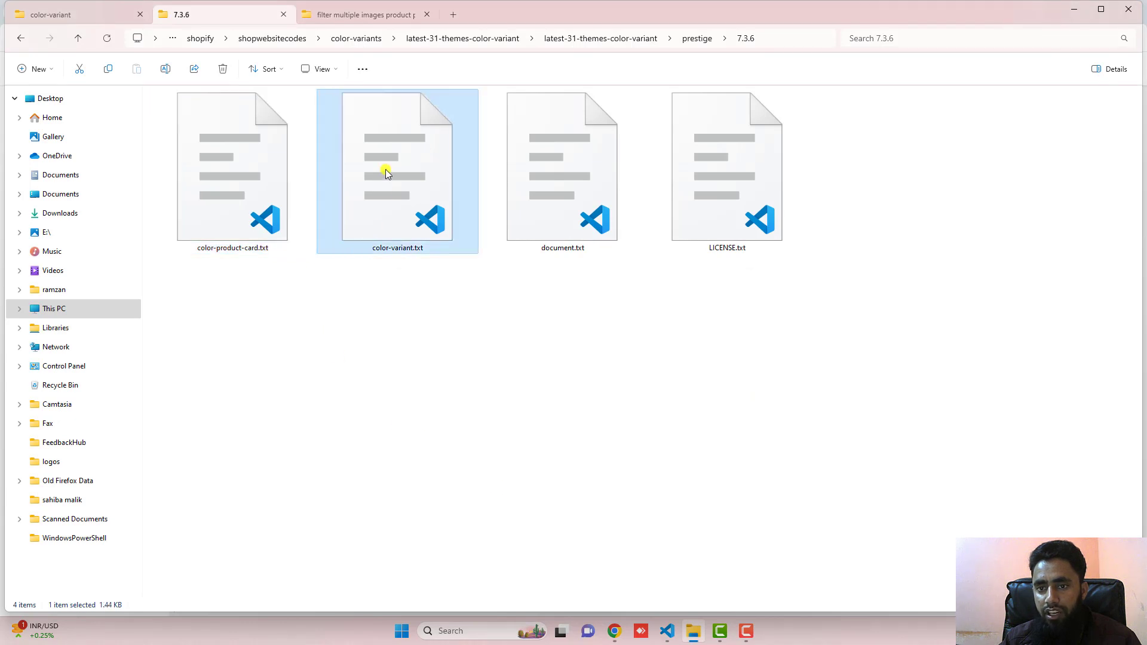
{"action": "double_click", "coordinate": [398, 180]}
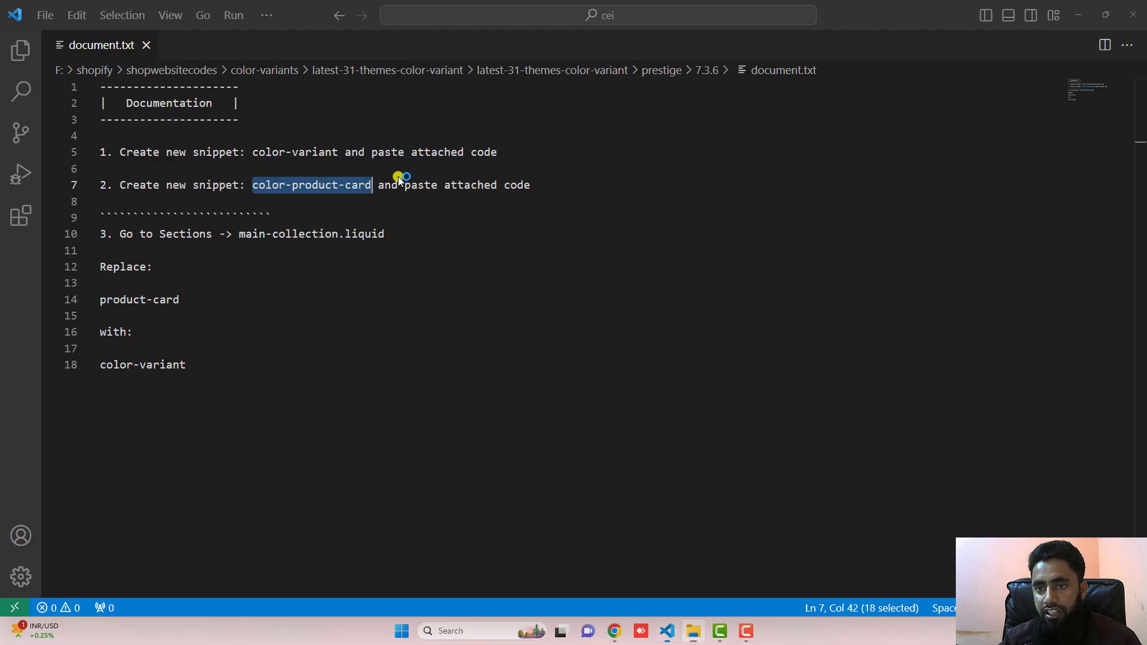
{"action": "left_click", "coordinate": [411, 218]}
{"action": "key", "text": "ctrl+a"}
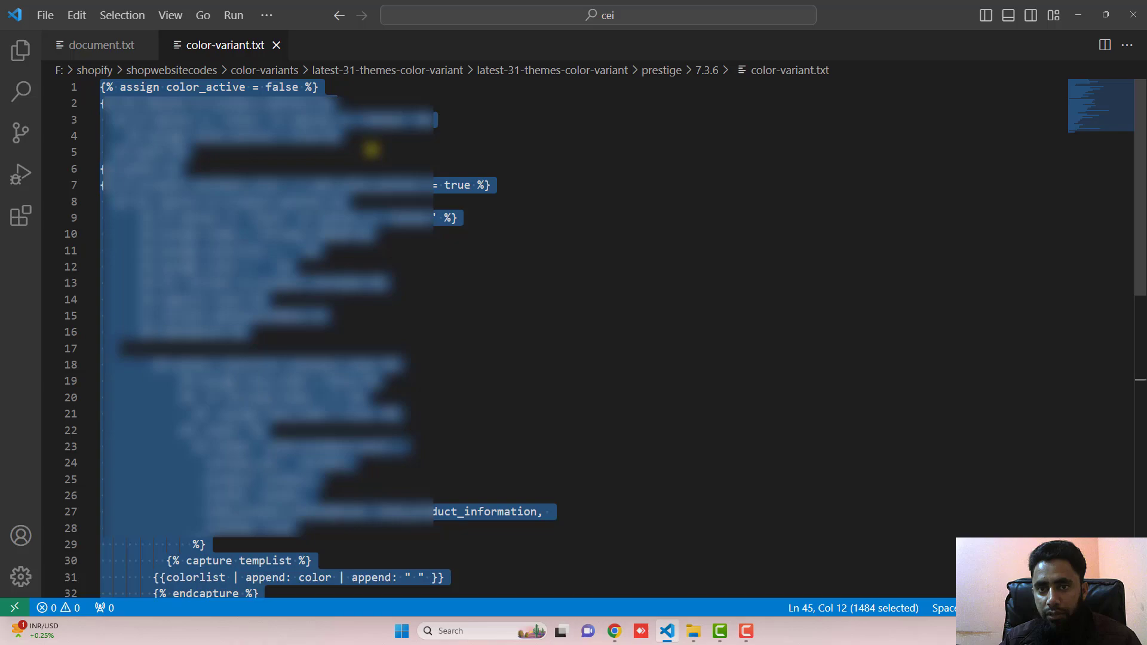
{"action": "left_click", "coordinate": [277, 46]}
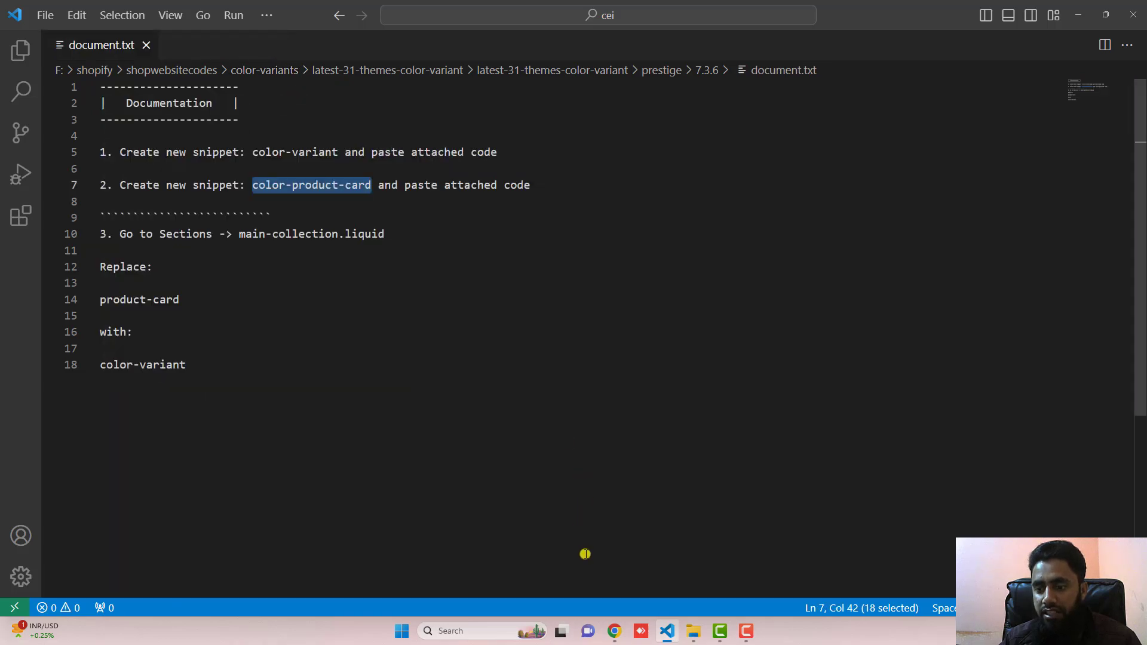
Step: Paste the code into color-variant.liquid and save the snippet
{"action": "left_click", "coordinate": [614, 631]}
{"action": "left_click", "coordinate": [241, 109]}
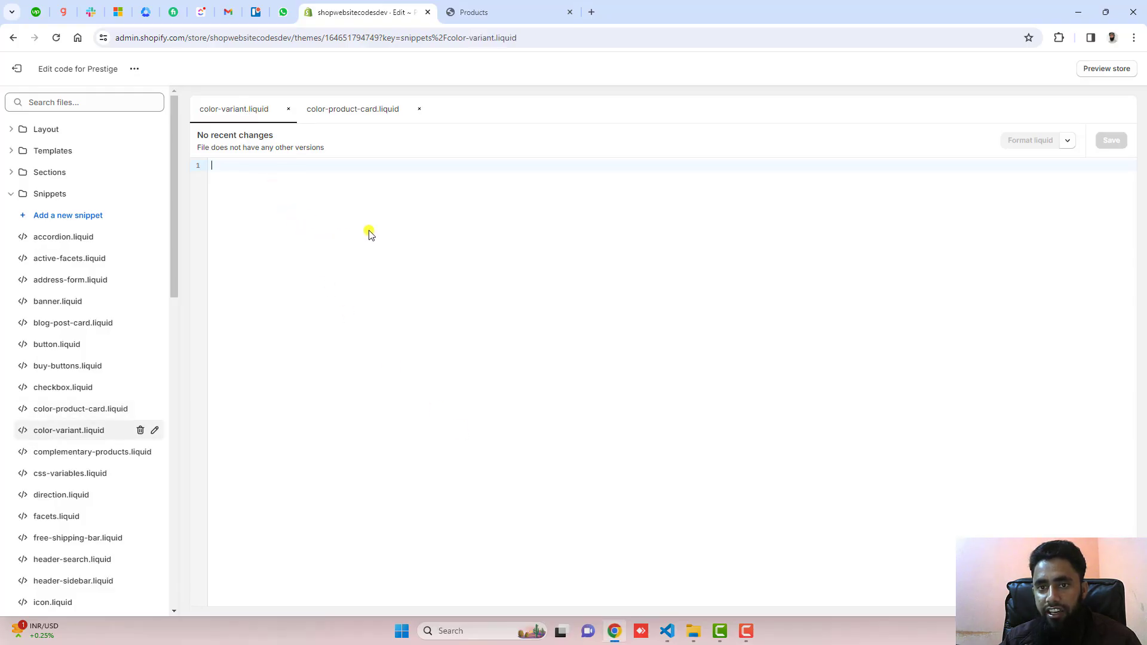
{"action": "key", "text": "ctrl+v"}
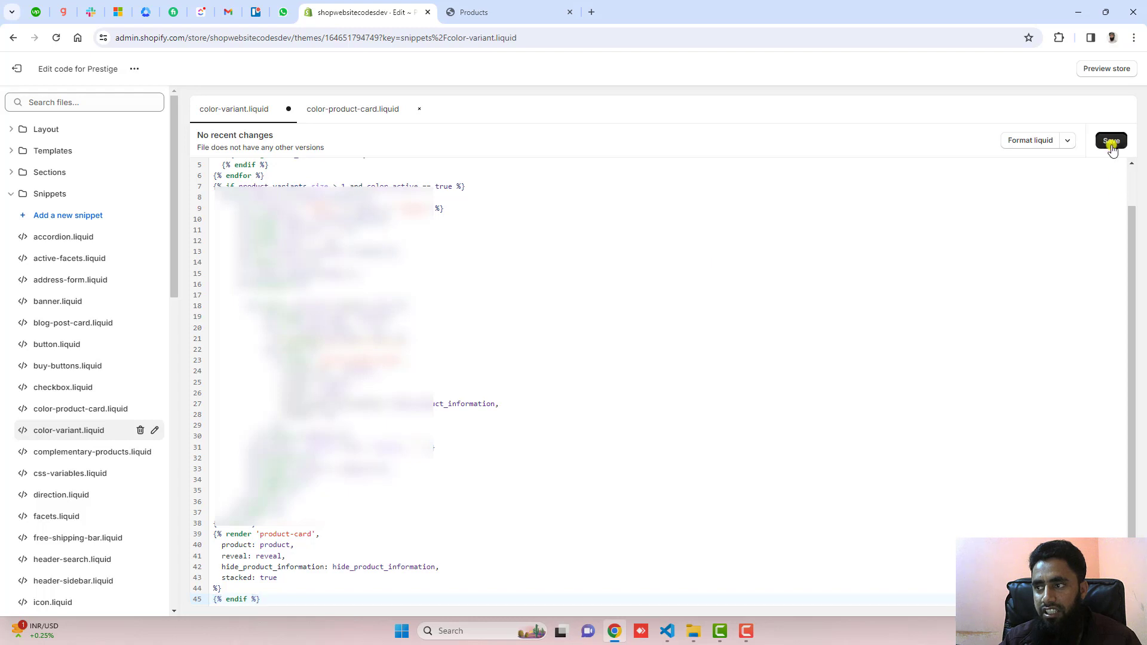
{"action": "left_click", "coordinate": [1111, 141]}
Step: Close color-variant.liquid and copy all code from color-product-card.txt
{"action": "left_click", "coordinate": [288, 108]}
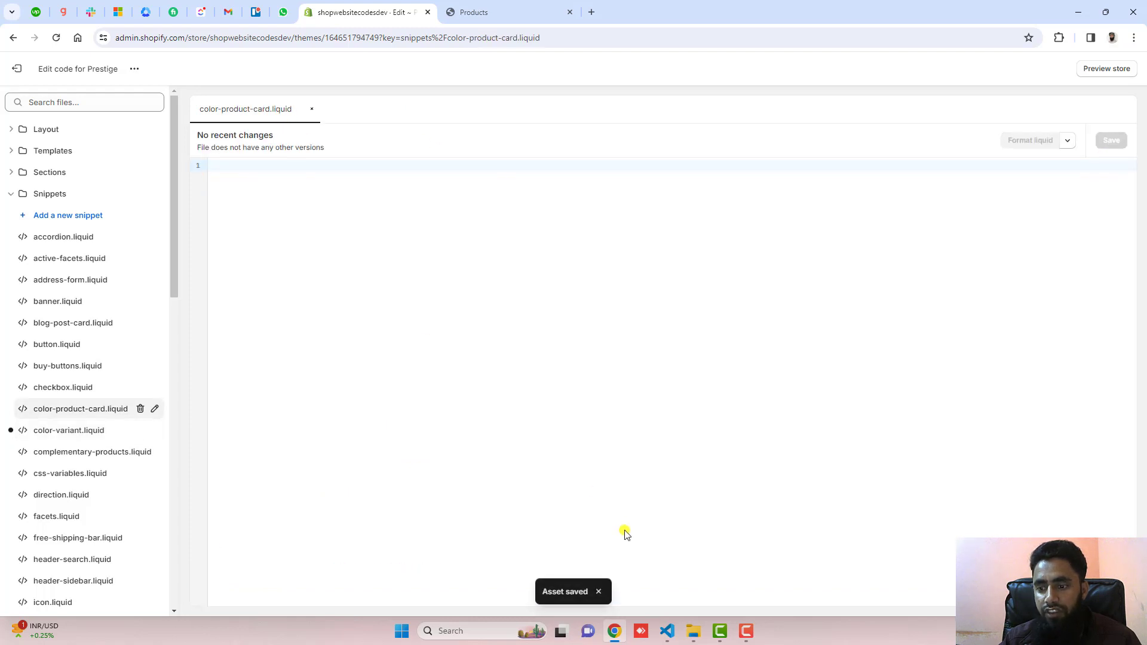
{"action": "left_click", "coordinate": [692, 631]}
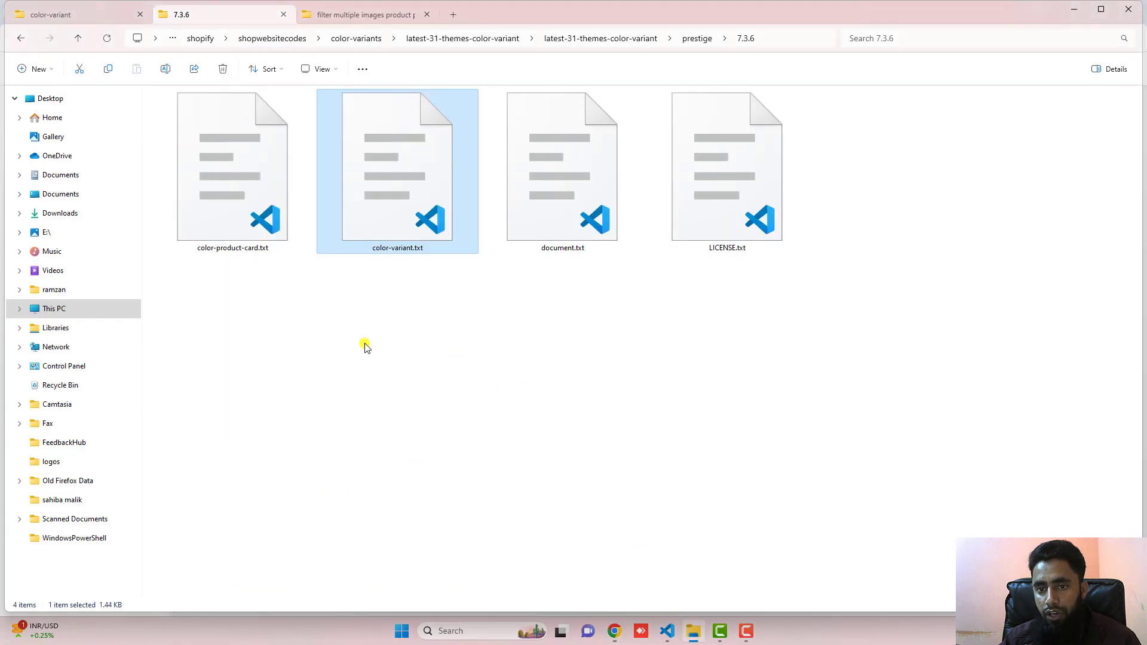
{"action": "double_click", "coordinate": [235, 190]}
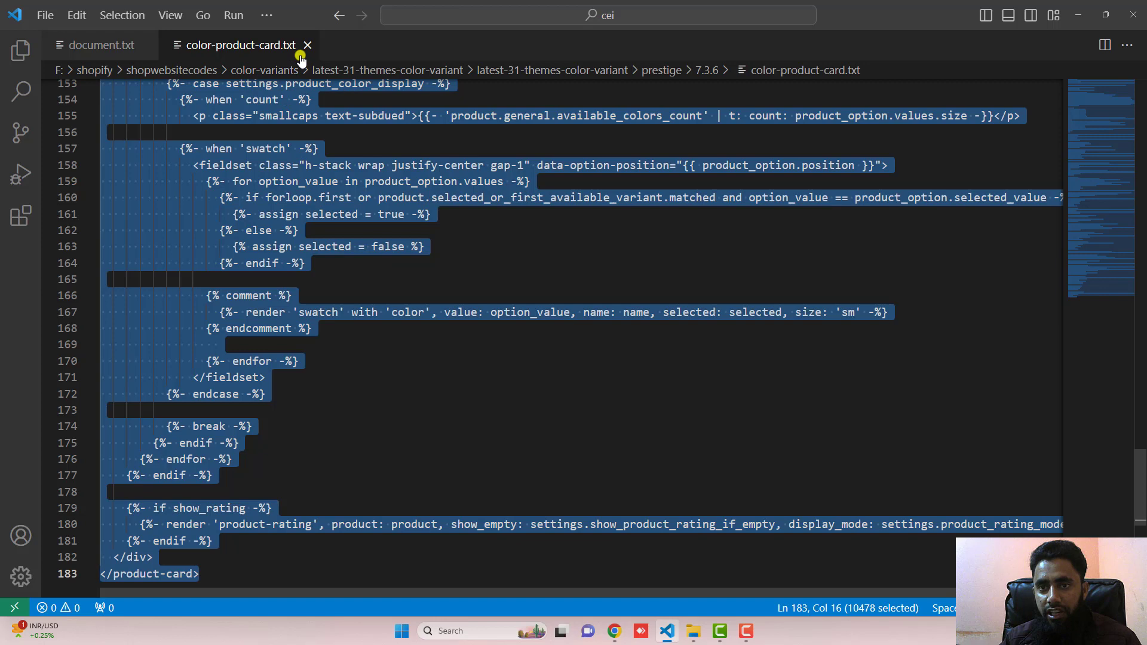
{"action": "key", "text": "ctrl+w"}
Step: Paste the code into color-product-card.liquid, save, and close the snippet
{"action": "left_click", "coordinate": [614, 631]}
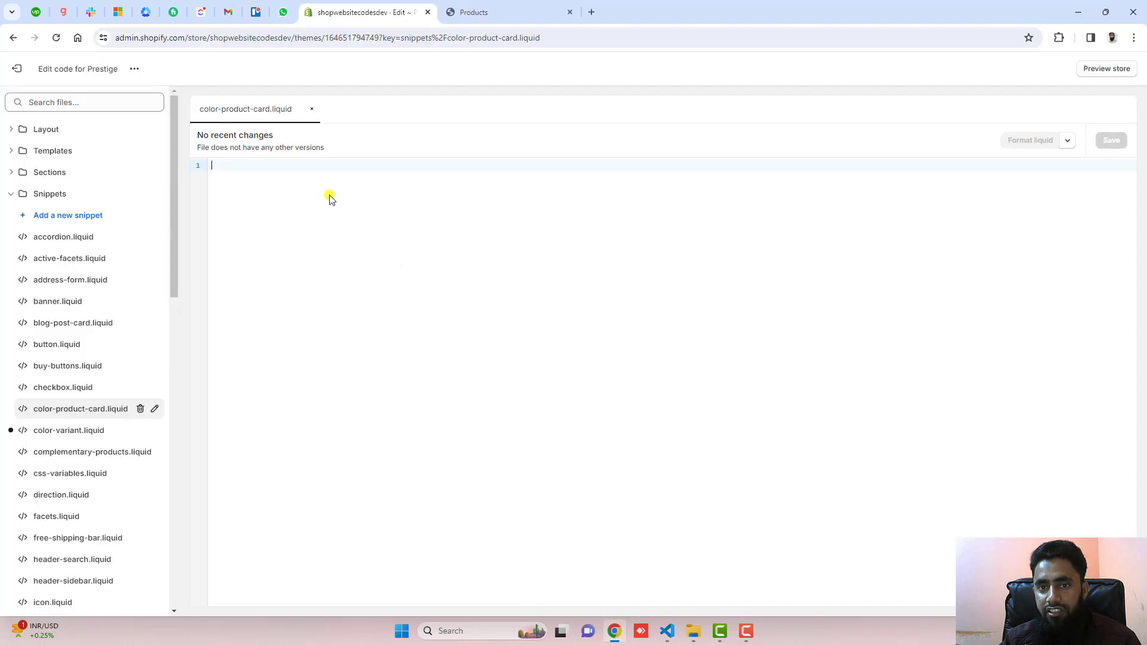
{"action": "key", "text": "ctrl+v"}
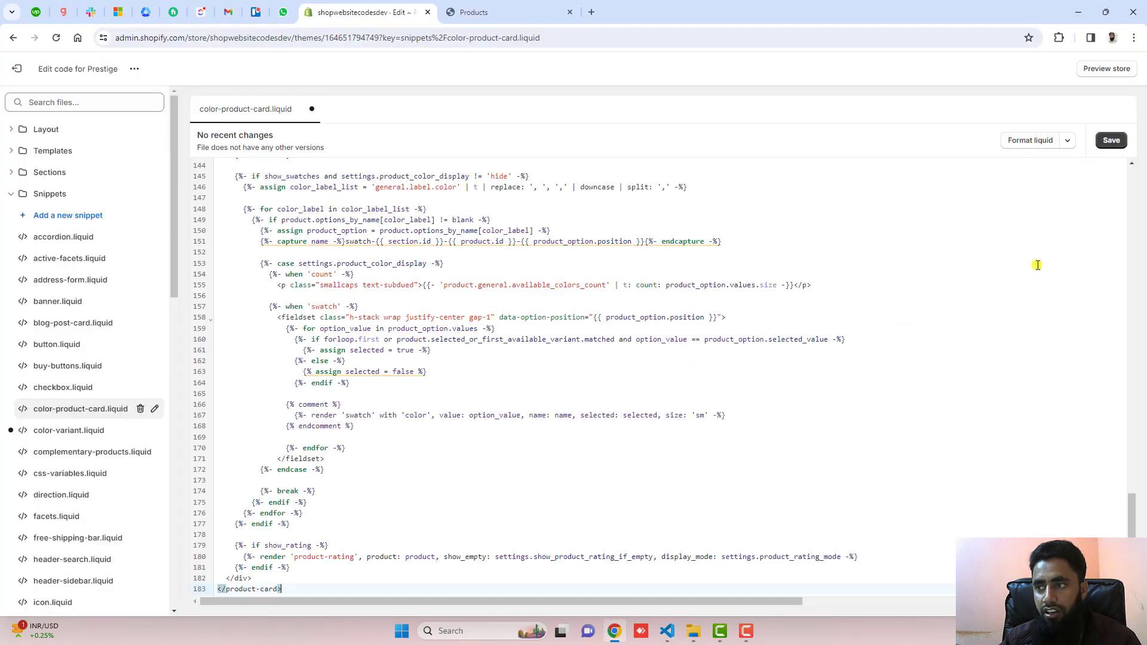
{"action": "left_click", "coordinate": [1111, 140]}
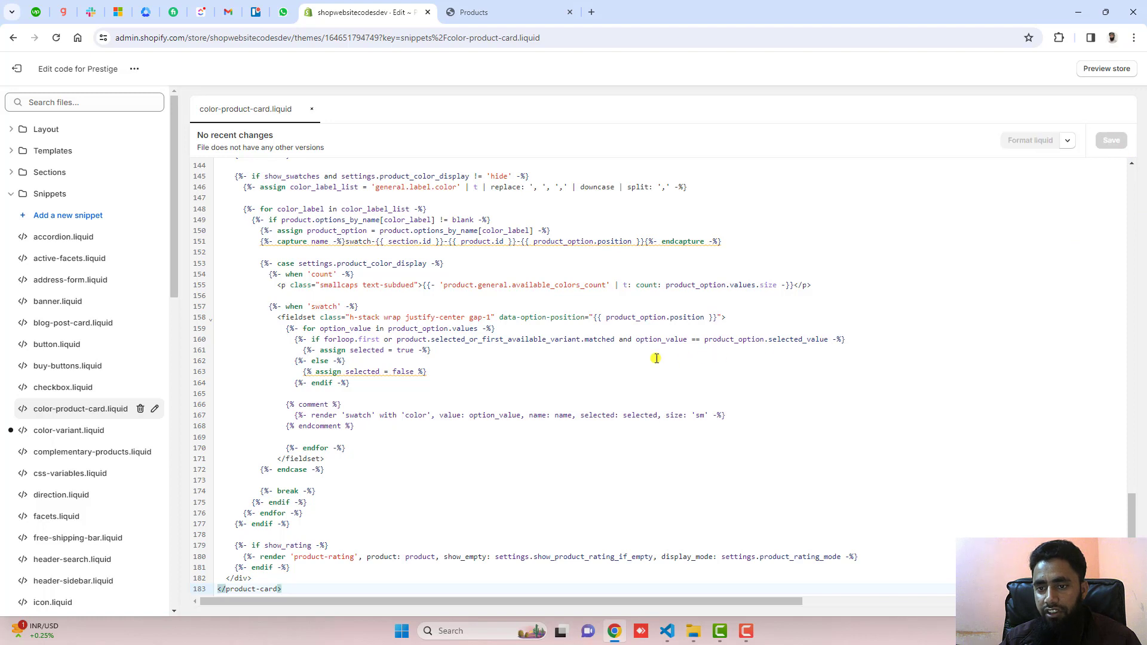
{"action": "left_click", "coordinate": [310, 110]}
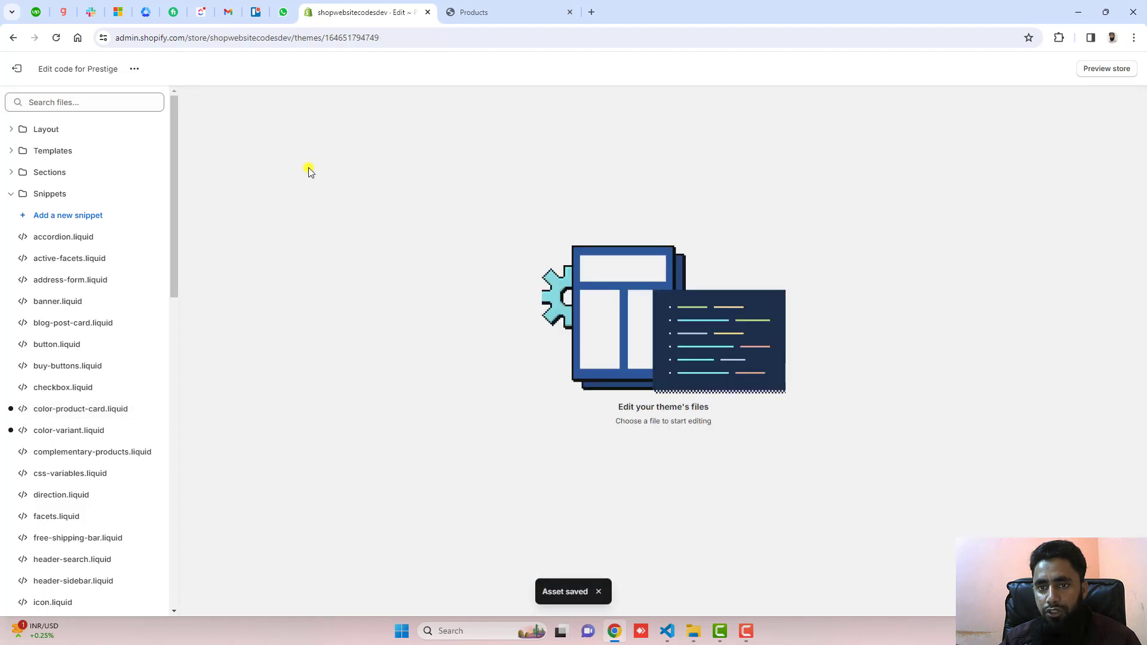
Step: Search theme files for 'main-collection' and open Sections > main-collection.liquid
{"action": "left_click", "coordinate": [667, 631]}
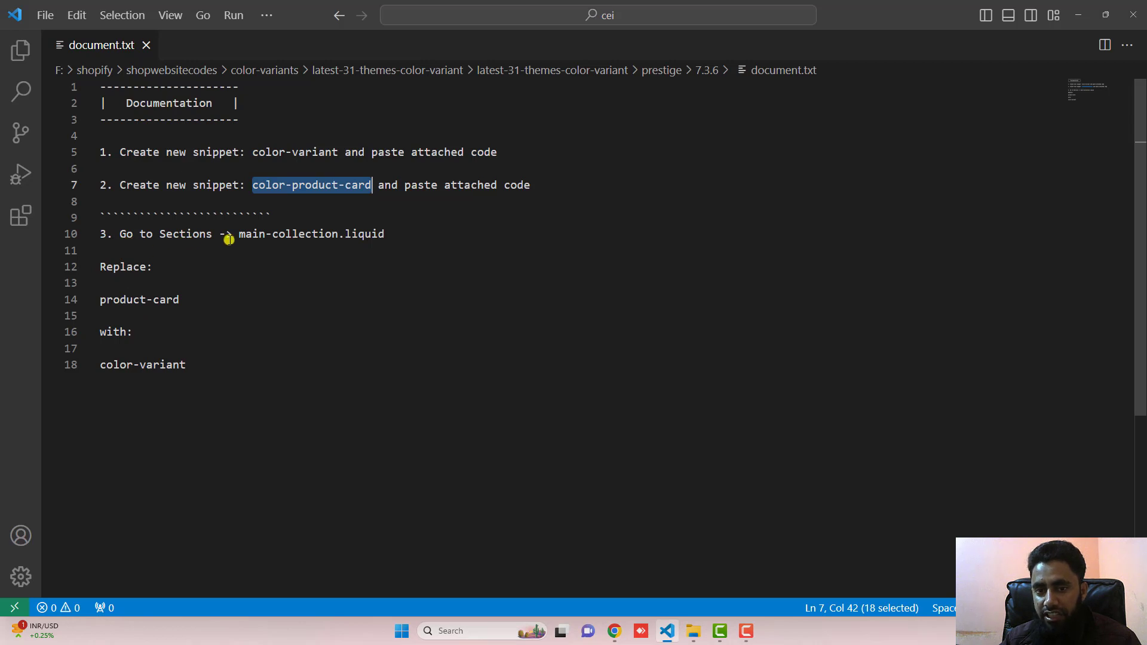
{"action": "left_click_drag", "start_coordinate": [239, 235], "coordinate": [339, 236]}
{"action": "key", "text": "ctrl+c"}
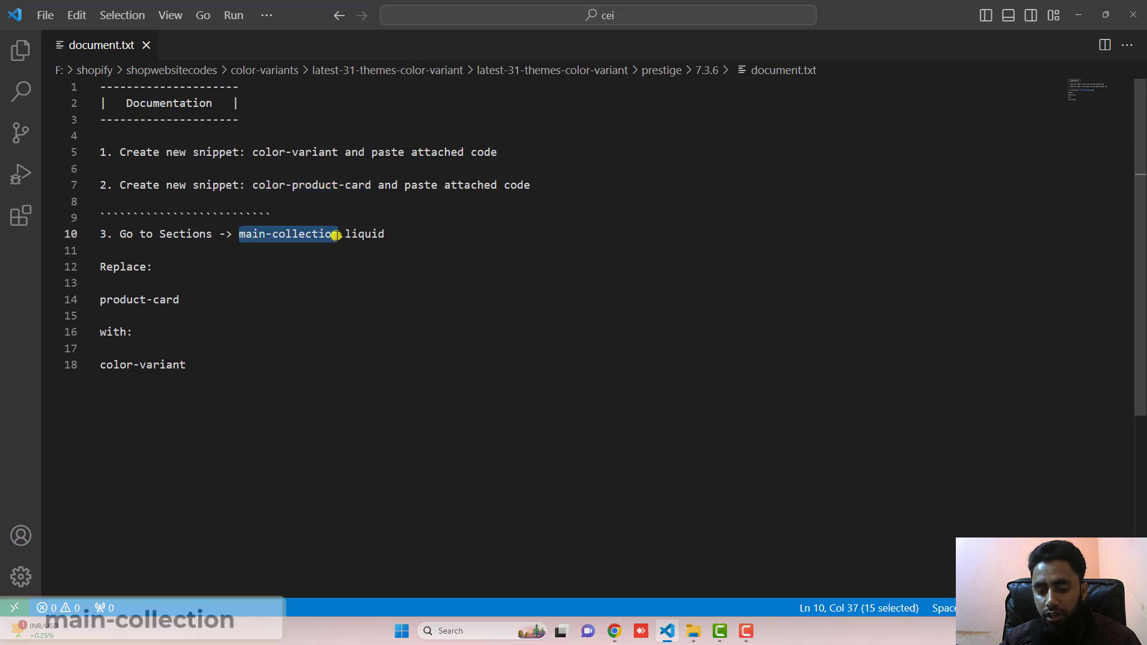
{"action": "left_click", "coordinate": [613, 632]}
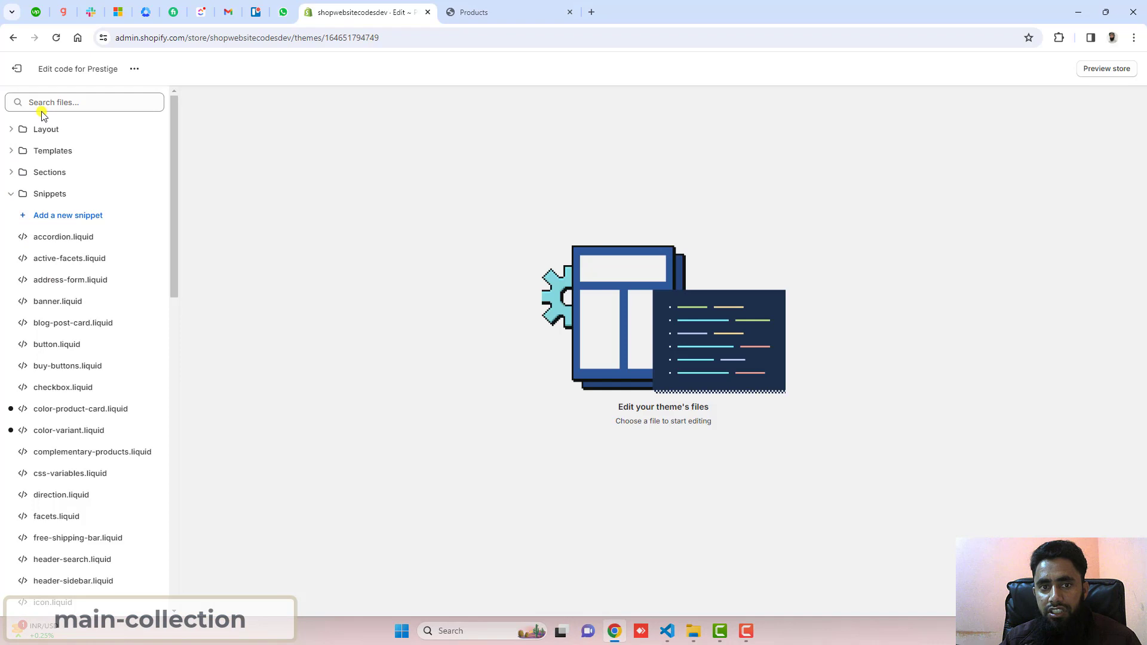
{"action": "left_click", "coordinate": [81, 103]}
{"action": "key", "text": "ctrl+v"}
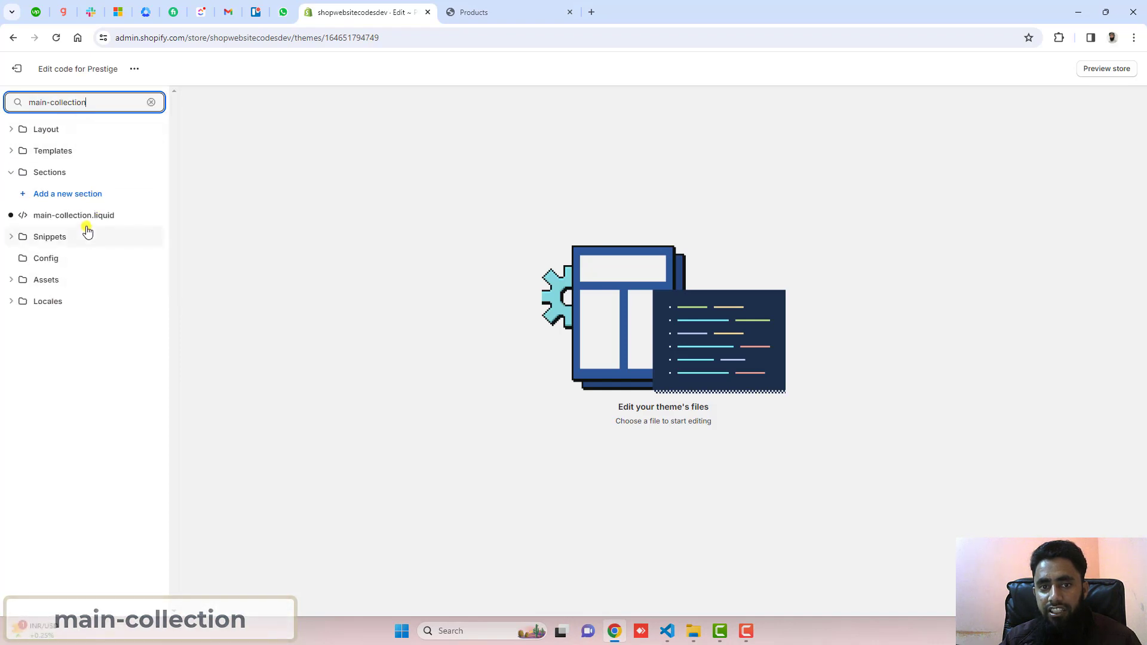
{"action": "left_click", "coordinate": [40, 219]}
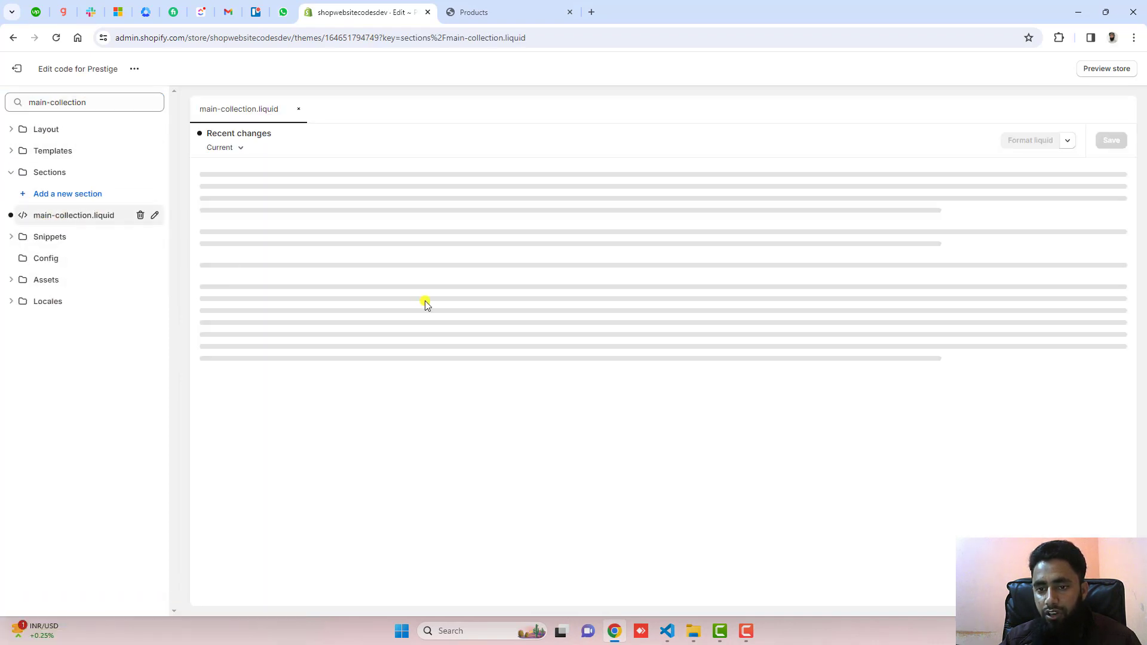
Step: Copy 'product-card' from the notes into the main-collection code
{"action": "left_click", "coordinate": [667, 632]}
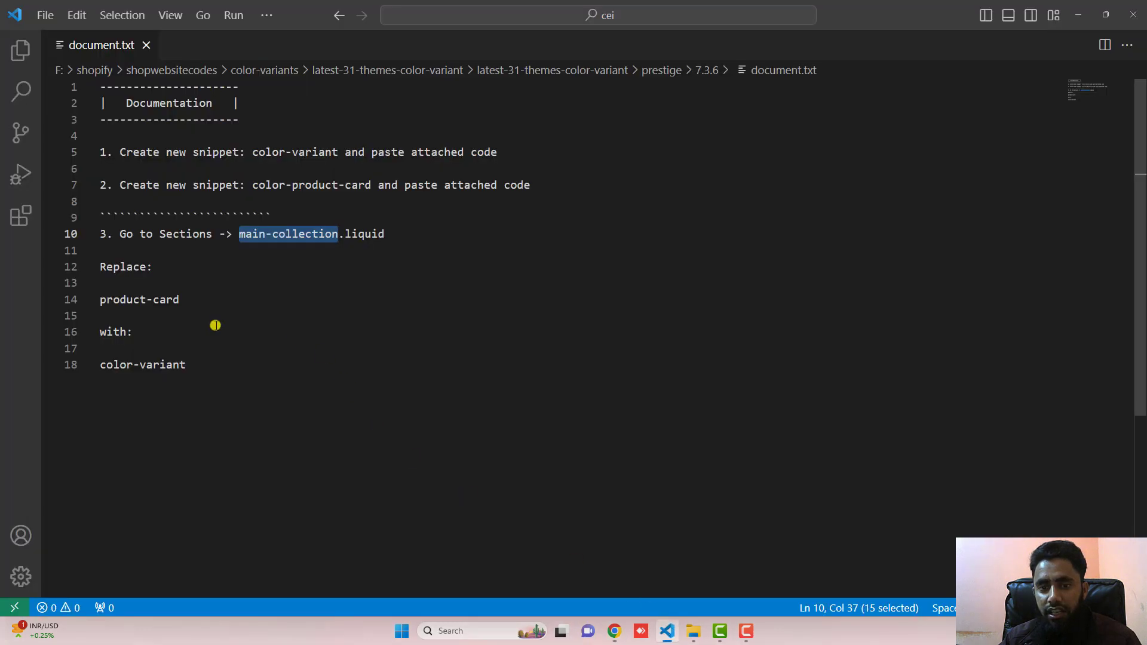
{"action": "left_click_drag", "start_coordinate": [180, 300], "coordinate": [92, 299]}
{"action": "key", "text": "ctrl+c"}
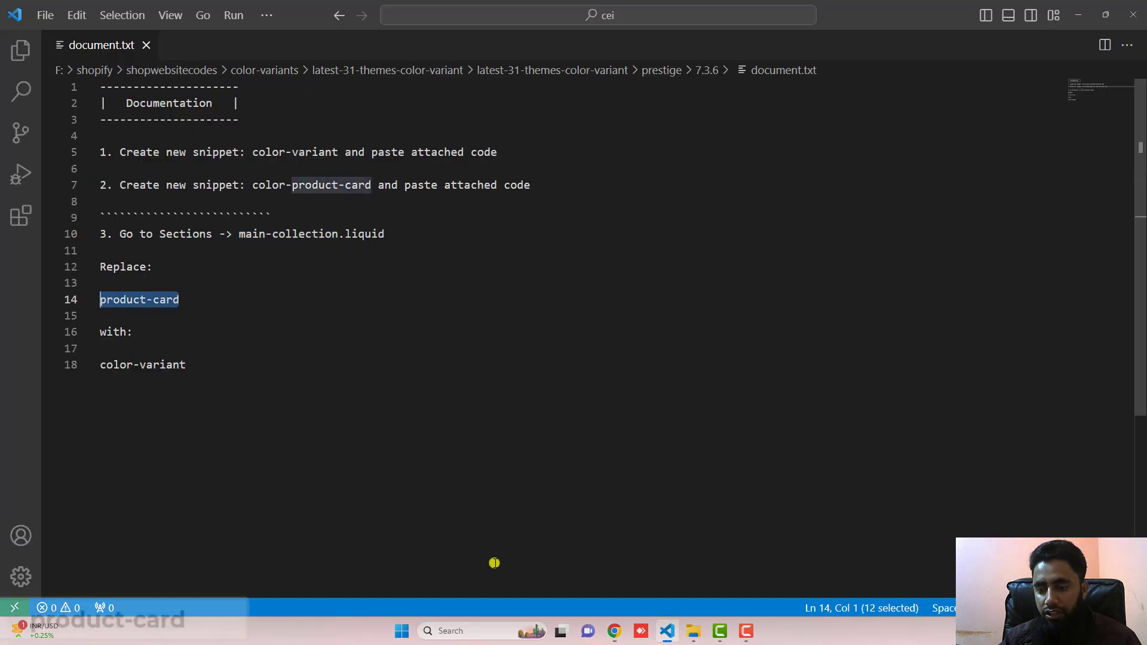
{"action": "left_click", "coordinate": [615, 631]}
{"action": "left_click", "coordinate": [479, 326]}
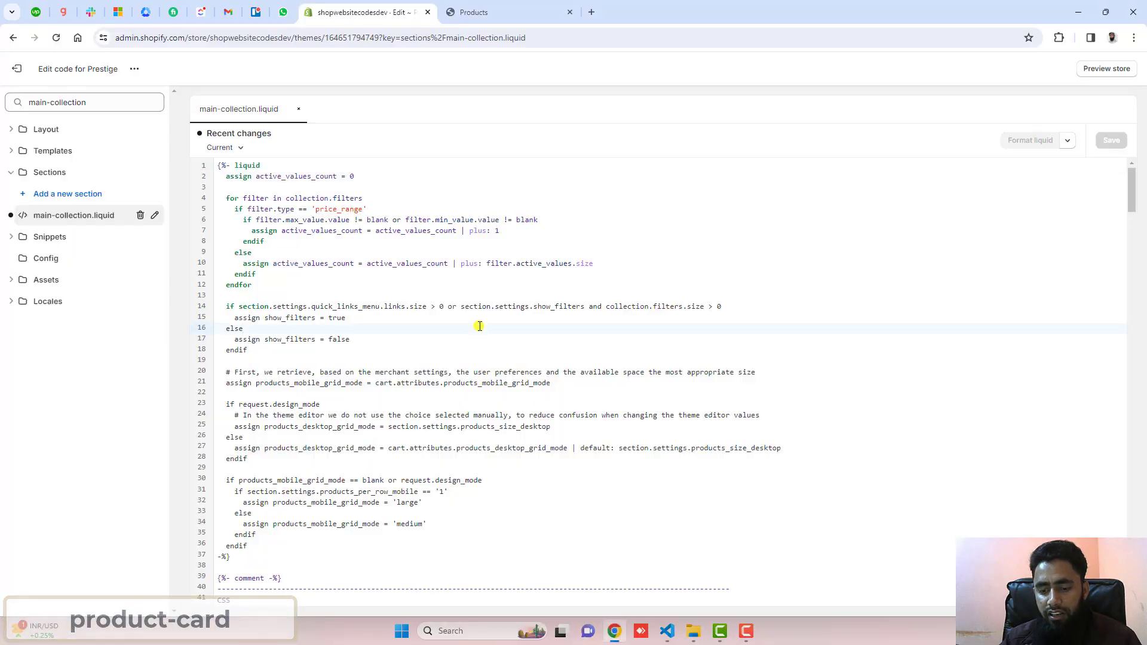
Step: Find 'product-card' in main-collection.liquid, landing on line 218
{"action": "key", "text": "ctrl+f"}
{"action": "key", "text": "ctrl+v"}
{"action": "key", "text": "Return"}
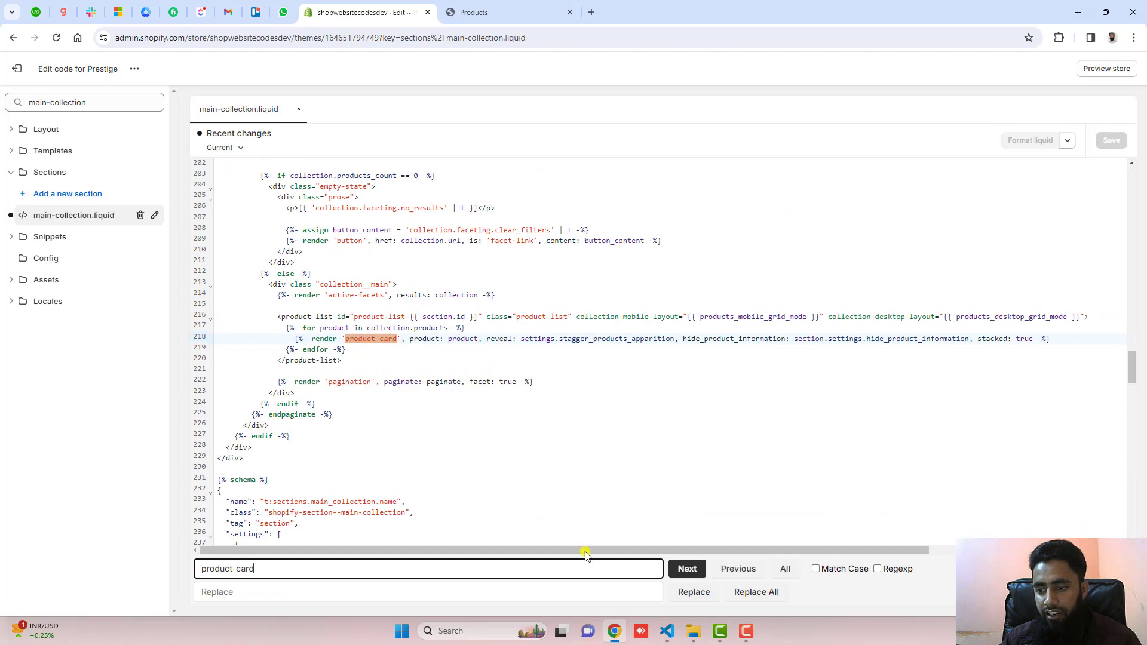
Step: Replace 'product-card' on line 218 with 'color-variant' and save the file
{"action": "left_click", "coordinate": [667, 631]}
{"action": "left_click_drag", "start_coordinate": [187, 364], "coordinate": [94, 364]}
{"action": "key", "text": "ctrl+c"}
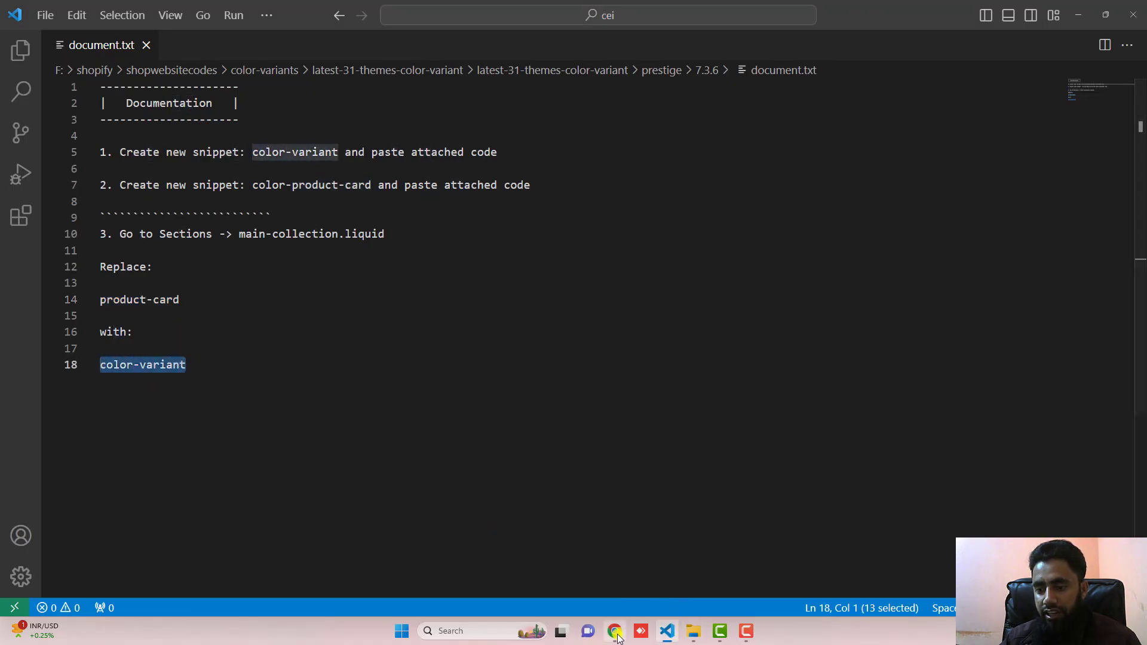
{"action": "key", "text": "alt+Tab"}
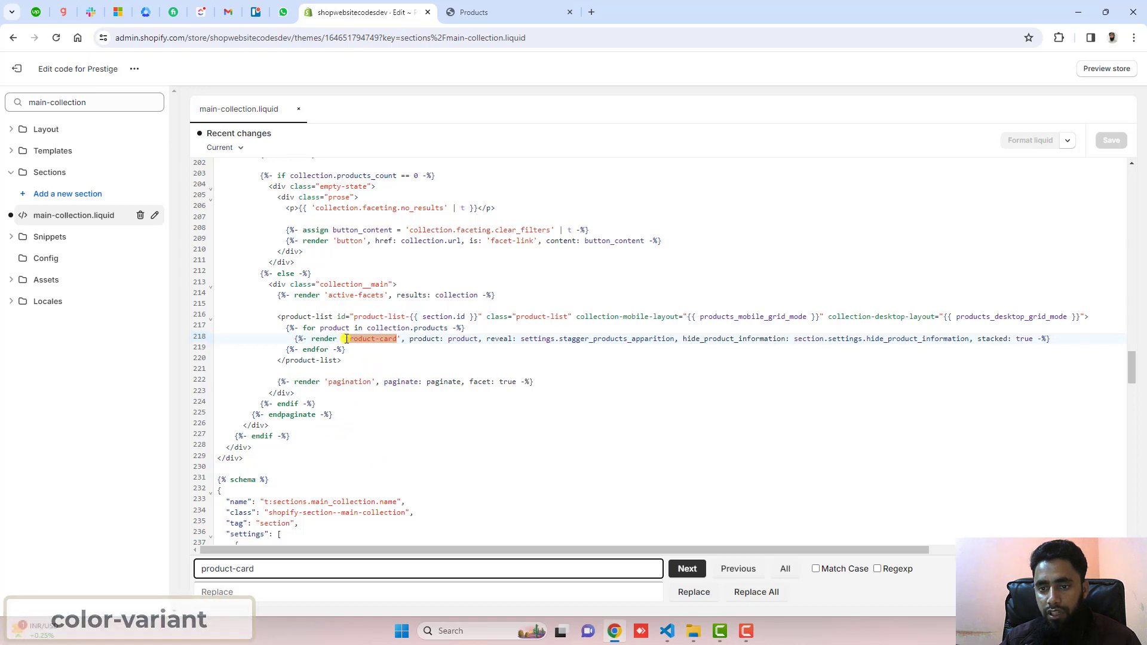
{"action": "left_click_drag", "start_coordinate": [345, 338], "coordinate": [398, 339]}
{"action": "key", "text": "ctrl+v"}
{"action": "key", "text": "Escape"}
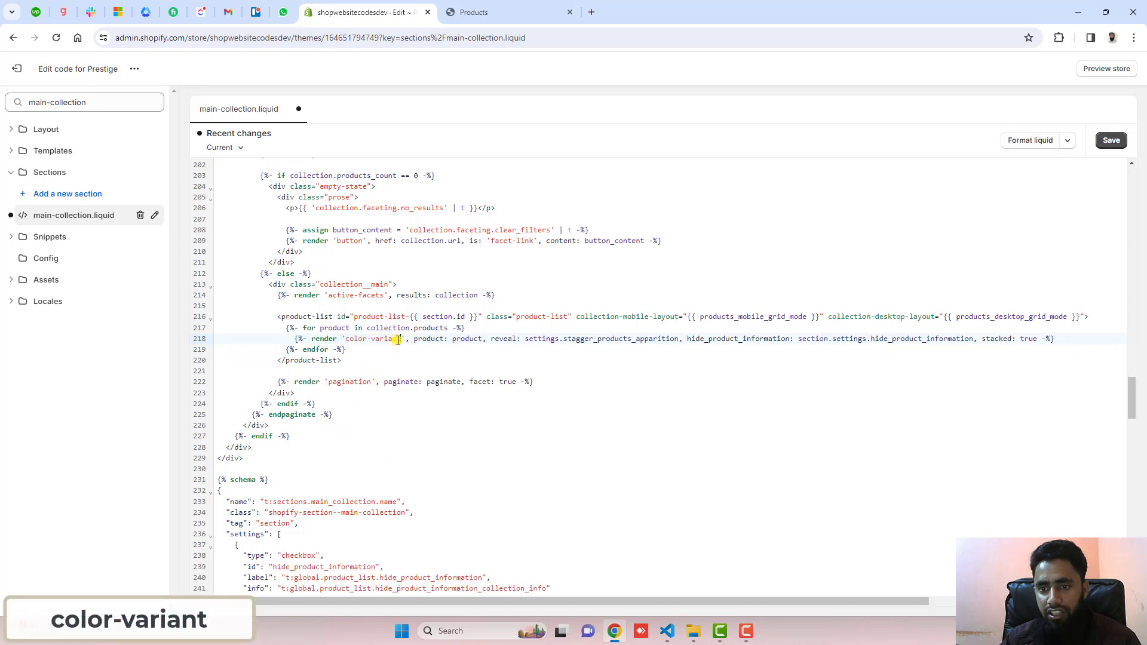
{"action": "left_click", "coordinate": [1111, 141]}
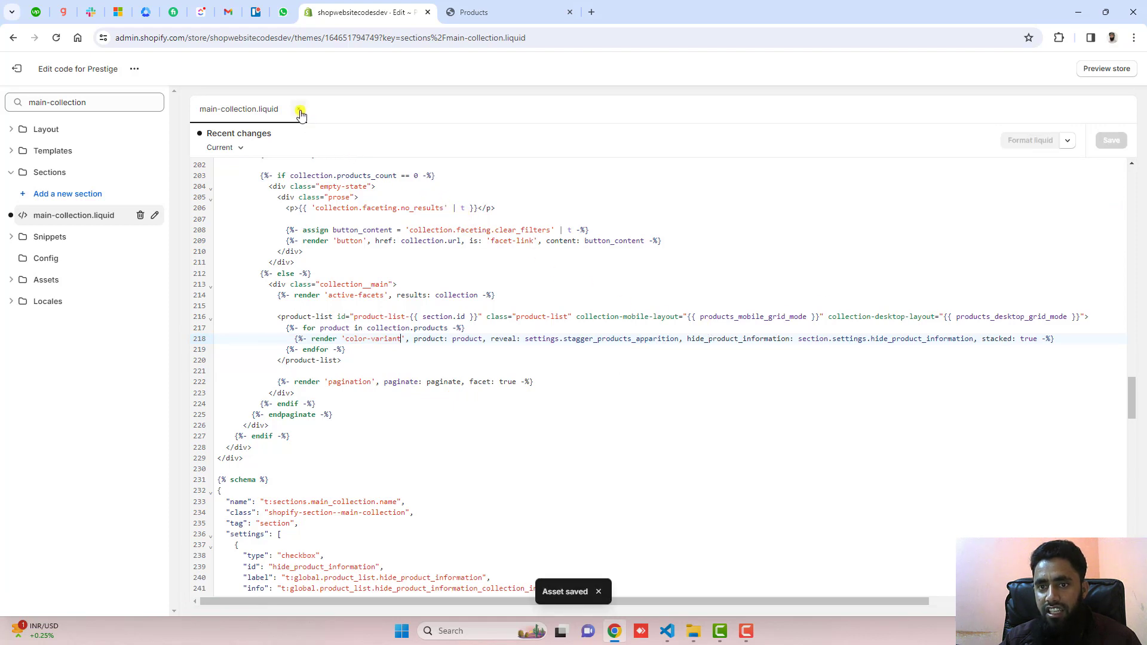
Step: Close main-collection.liquid and reload the storefront Products page to see per-colour cards
{"action": "left_click", "coordinate": [299, 109]}
{"action": "left_click", "coordinate": [497, 12]}
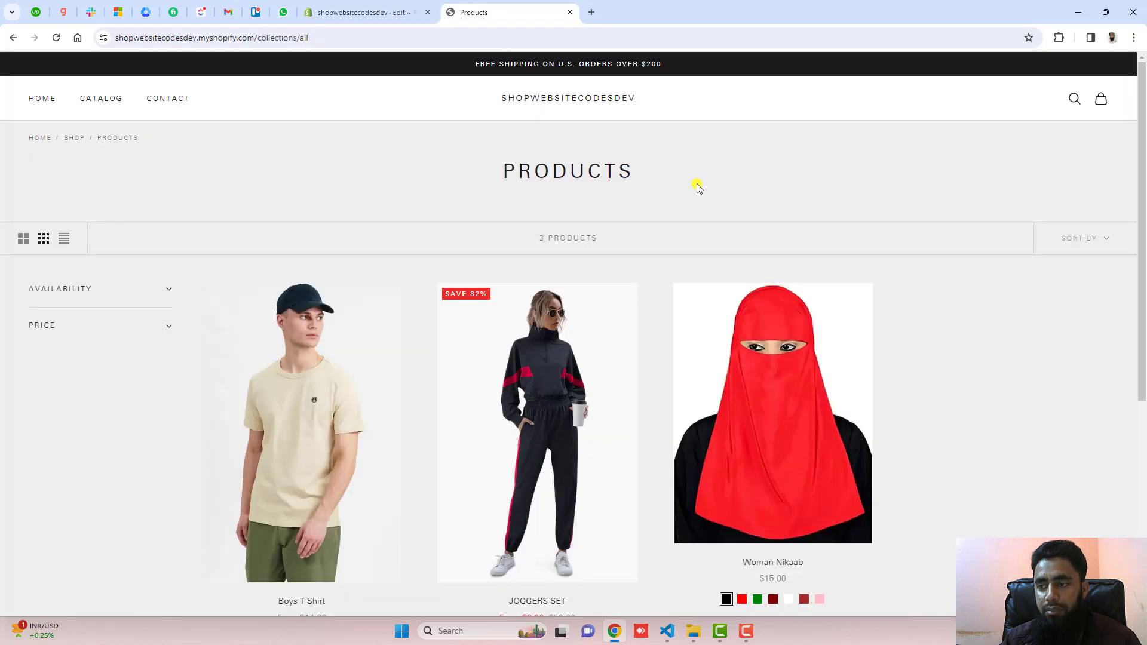
{"action": "key", "text": "F5"}
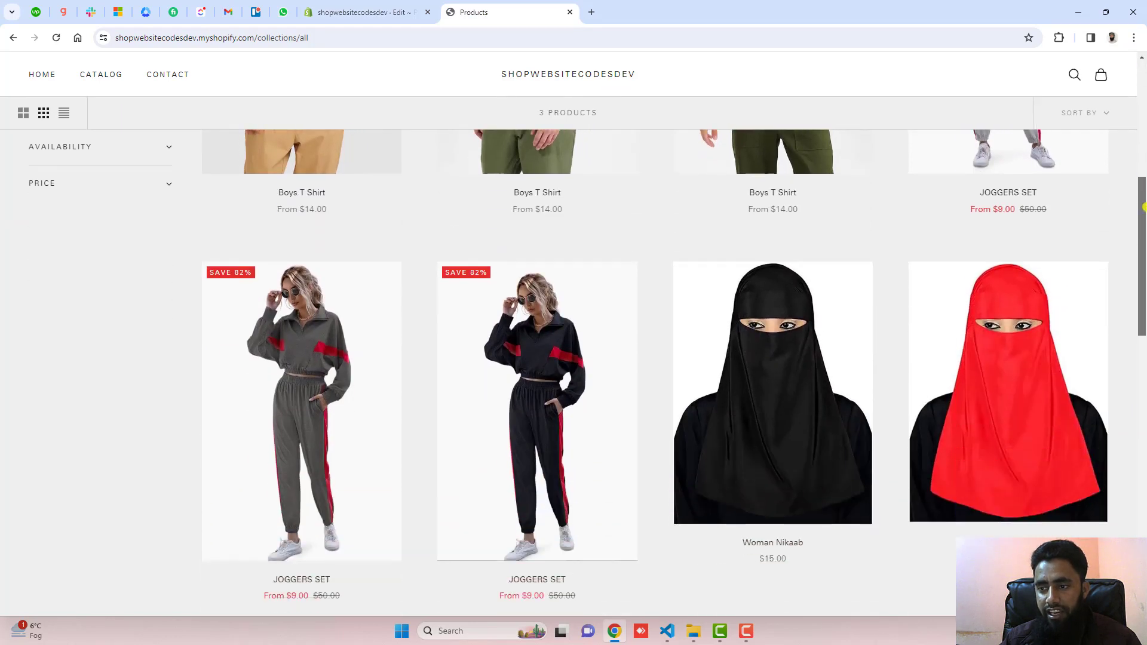
{"action": "mouse_move", "coordinate": [1143, 95]}
{"action": "left_mouse_down"}
{"action": "mouse_move", "coordinate": [1143, 394]}
{"action": "mouse_move", "coordinate": [1143, 94]}
{"action": "left_mouse_up"}
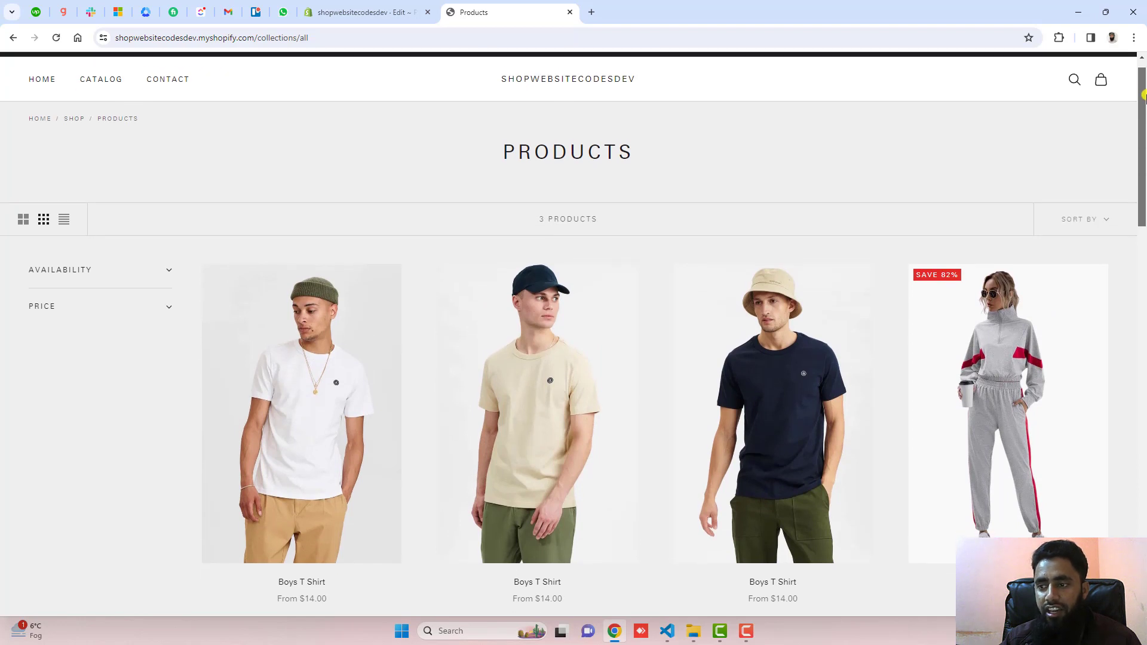
{"action": "left_click_drag", "start_coordinate": [1143, 94], "coordinate": [1143, 118]}
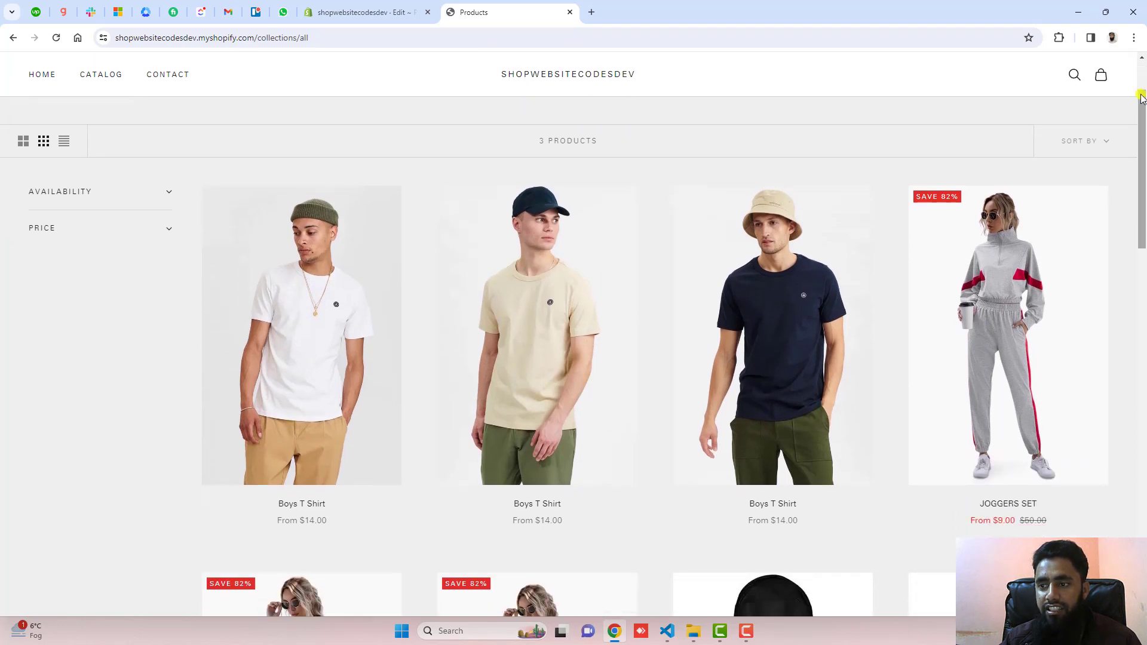